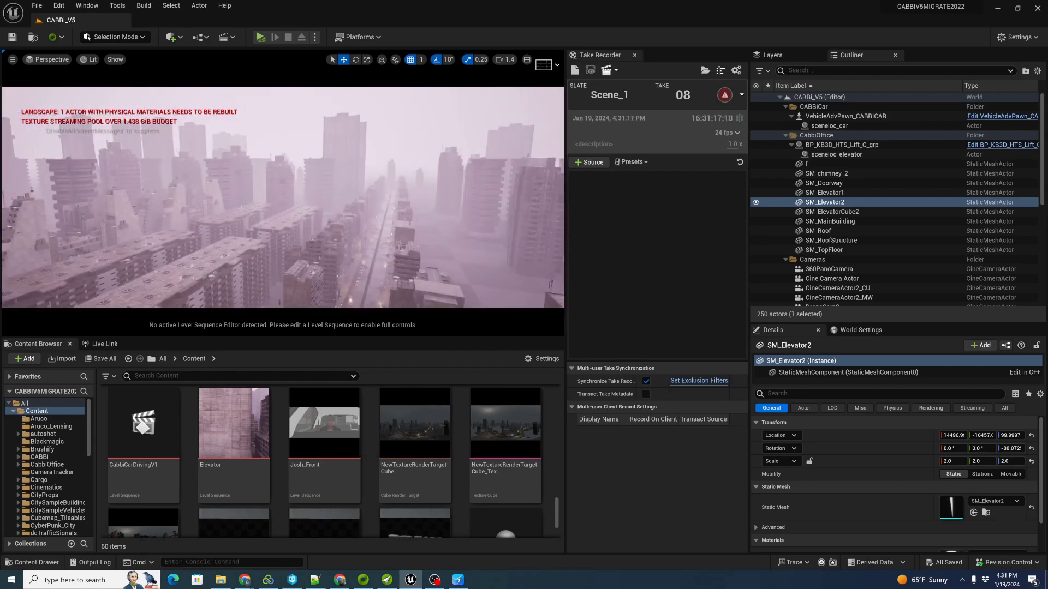
Step: Select and frame the CABBi_USD_Elevator layer's actors, then open the Elevator level sequence
left_click(772, 55)
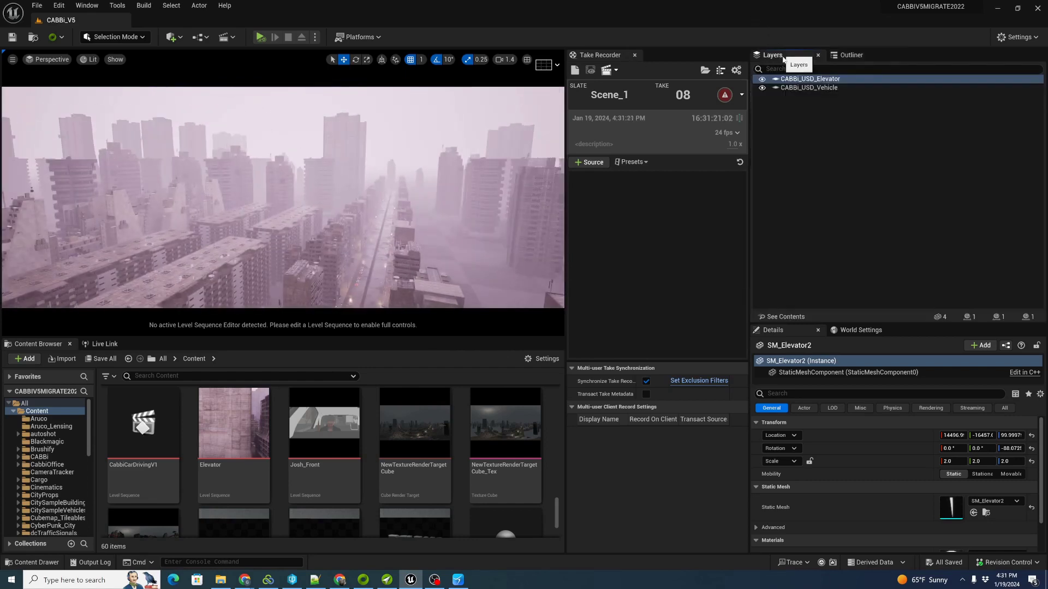
double_click(811, 79)
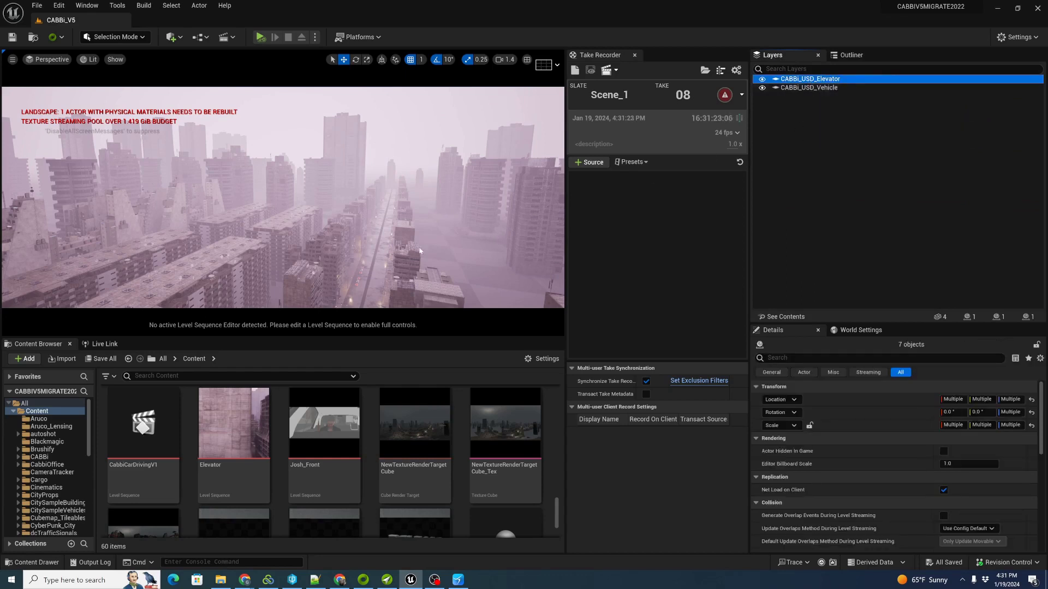
key("f")
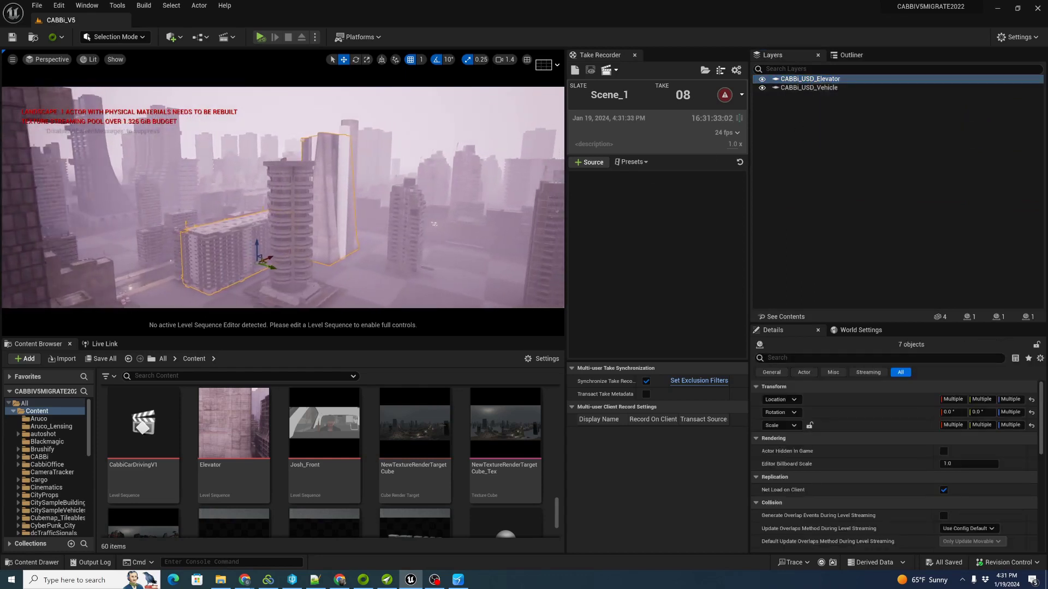
double_click(233, 423)
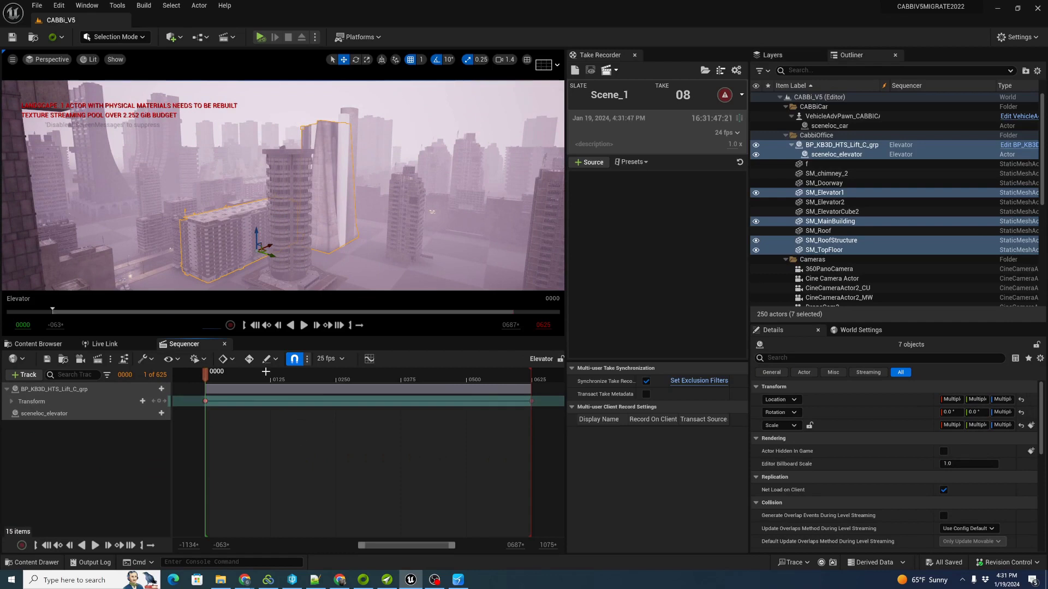
Step: Switch to the Elevator sequence and frame the BP_KB3D_HTS_Lift_C_grp lift in the viewport
left_click(225, 37)
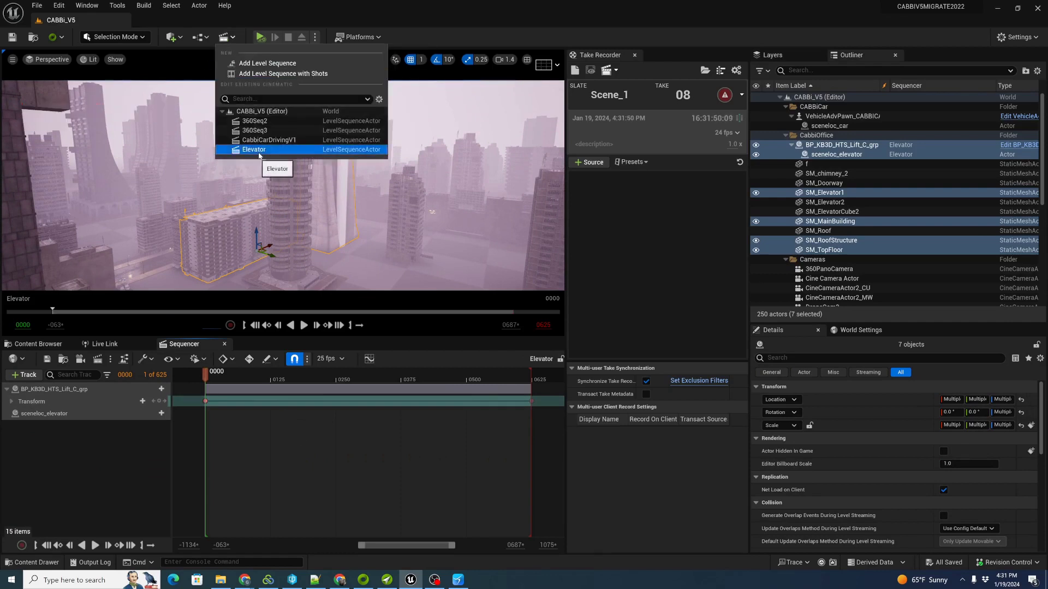
left_click(288, 152)
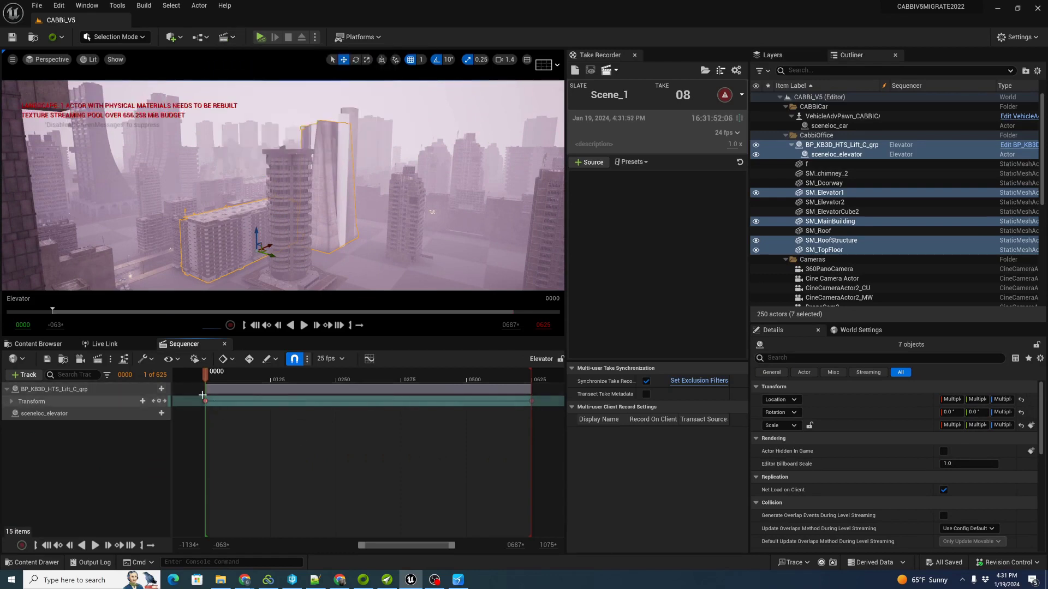
left_click(55, 389)
key("f")
Step: Scrub to frame 0310 so the lift descends its shaft, orbiting to watch
mouse_move(207, 376)
left_mouse_down()
mouse_move(273, 376)
mouse_move(217, 376)
left_mouse_up()
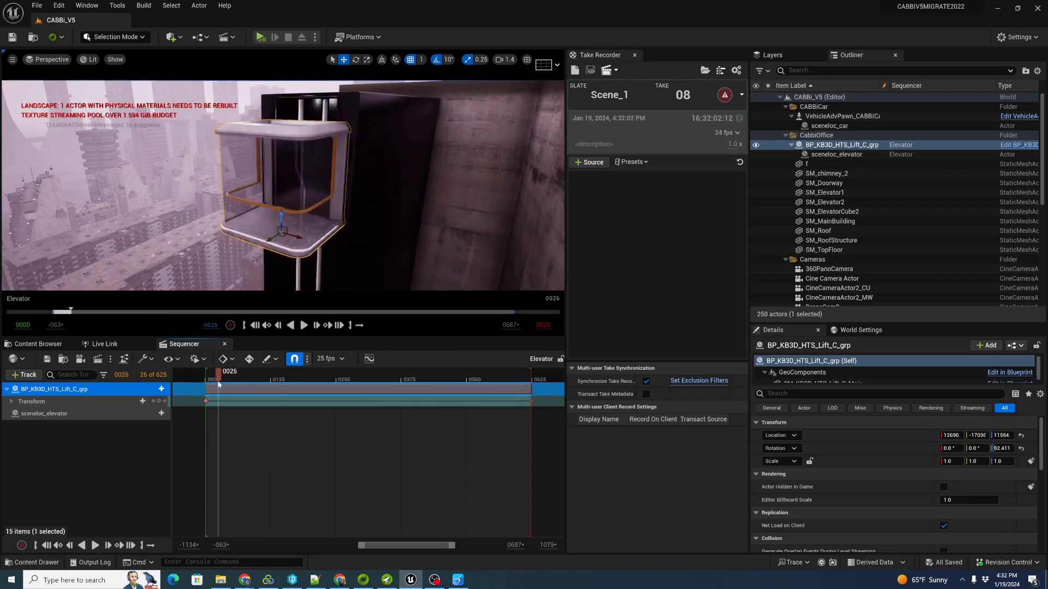
scroll(346, 249, "down", 10)
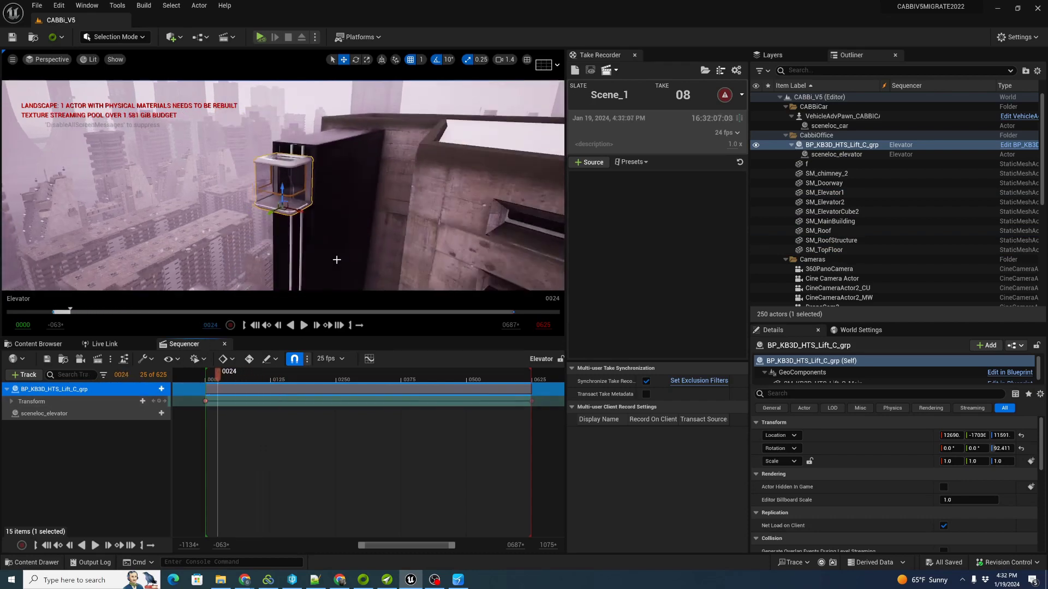
scroll(346, 250, "down", 10)
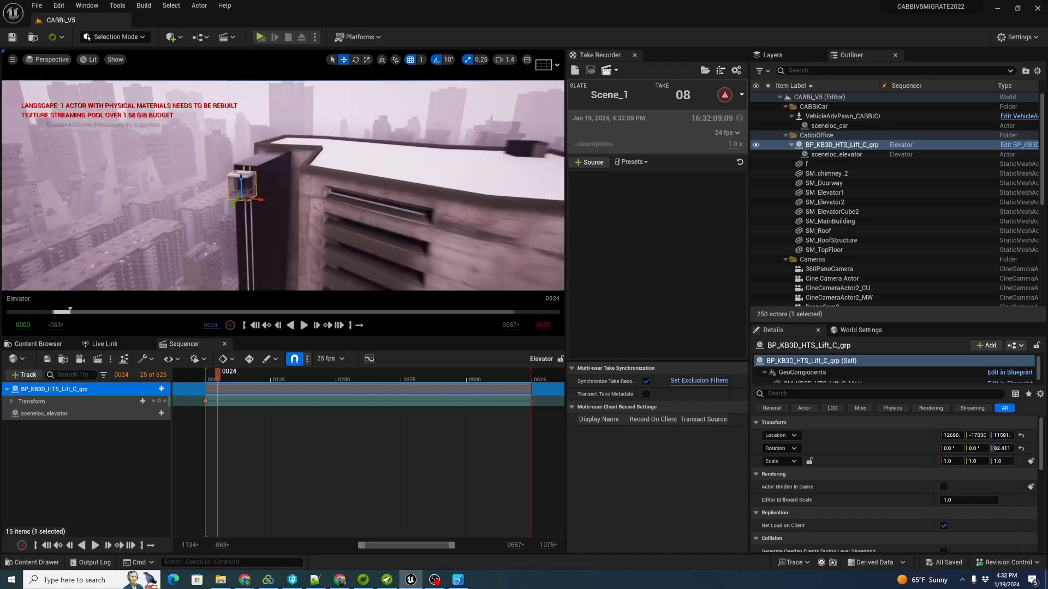
left_click_drag(346, 250, 455, 250, "alt")
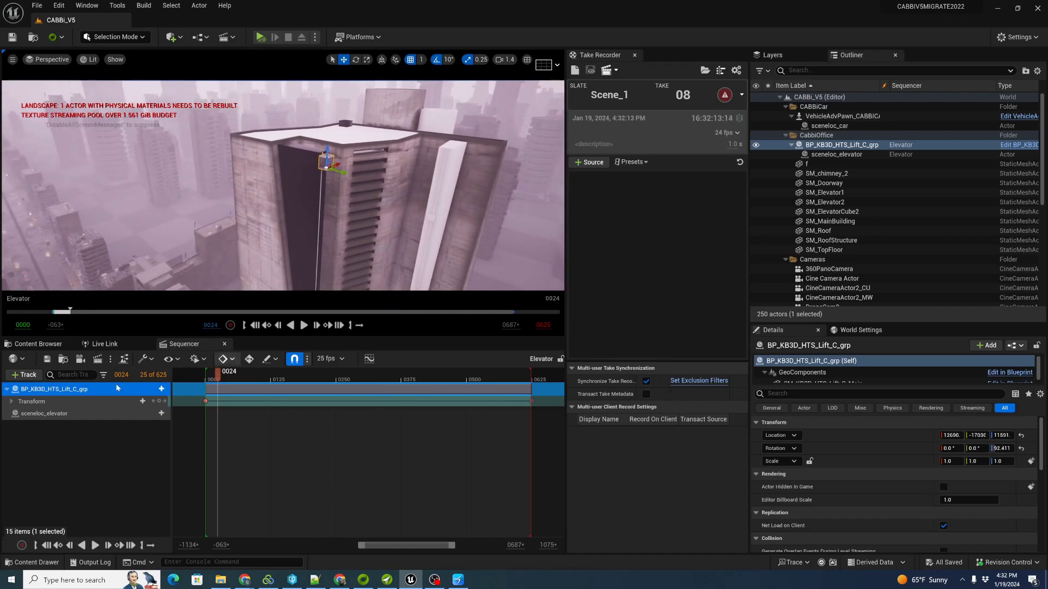
left_click_drag(220, 380, 367, 377)
left_click_drag(384, 140, 383, 140, "alt")
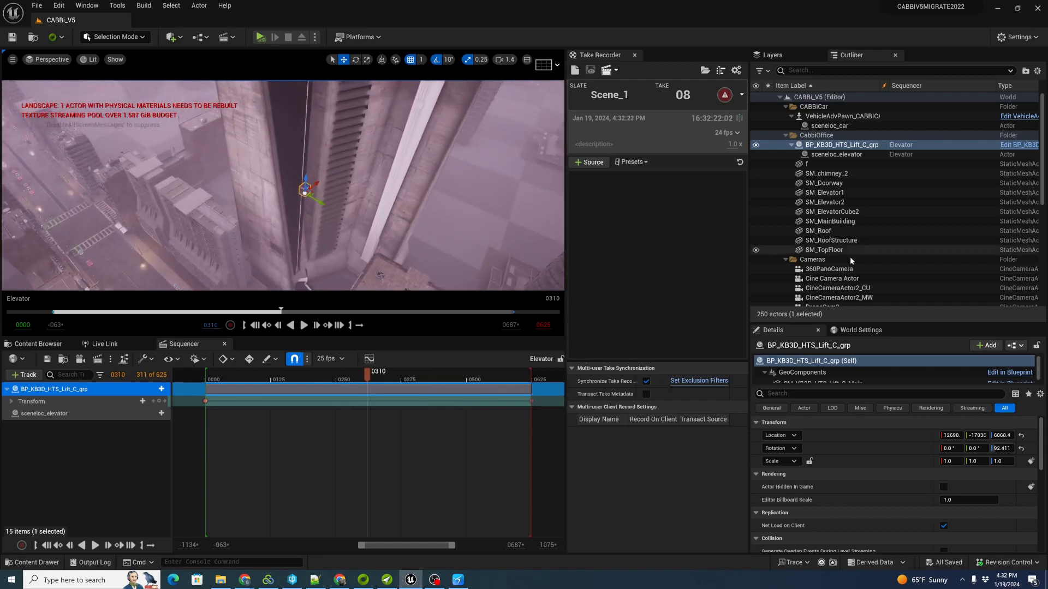
Step: At frame 0251, copy the BP_KB3D_HTS_Lift_C_grp lift group's location
left_click(829, 269)
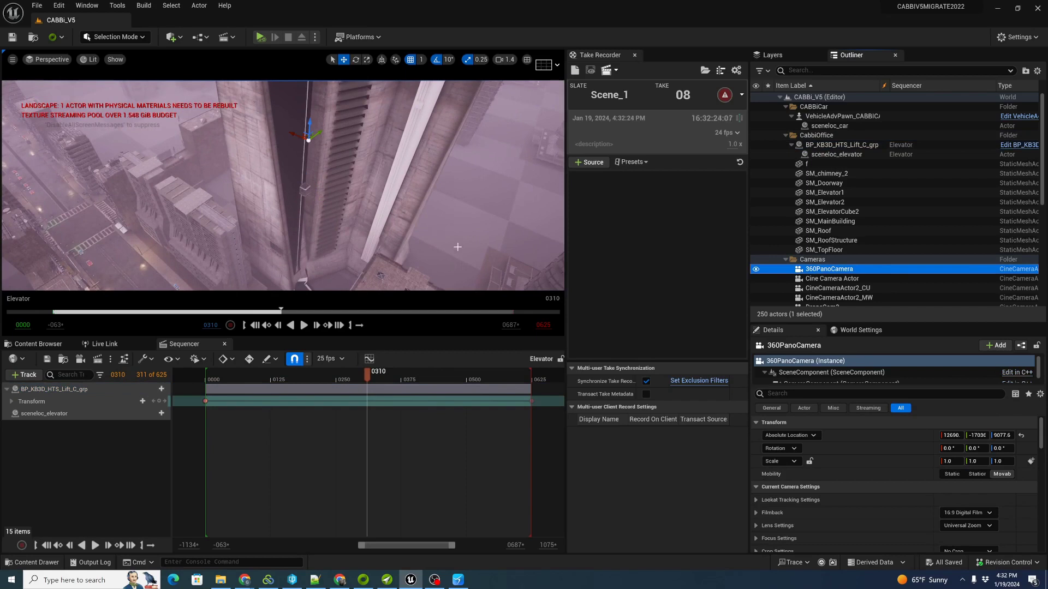
left_click_drag(368, 379, 336, 381)
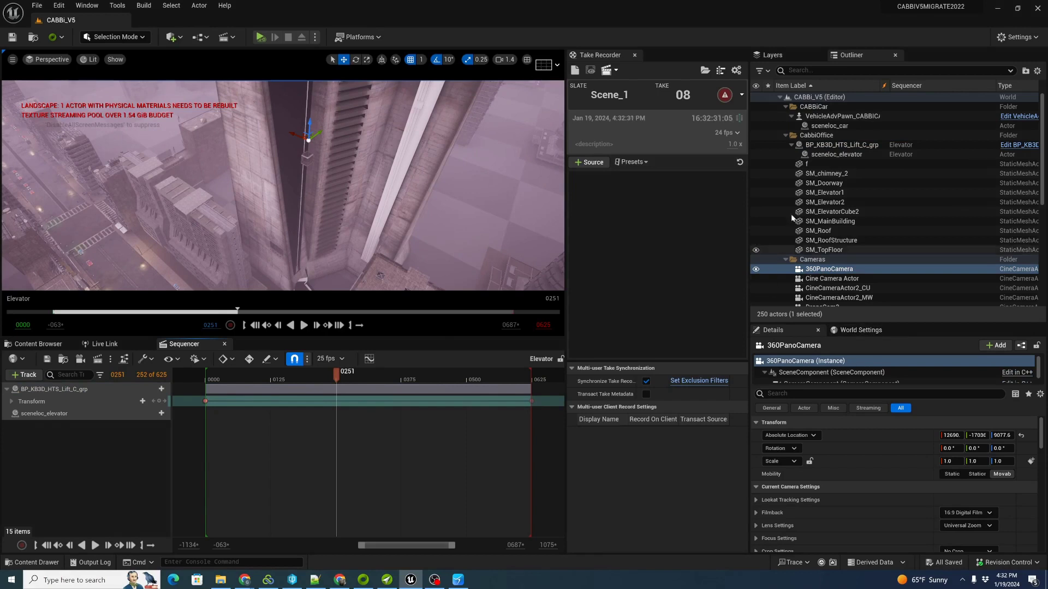
left_click(818, 146)
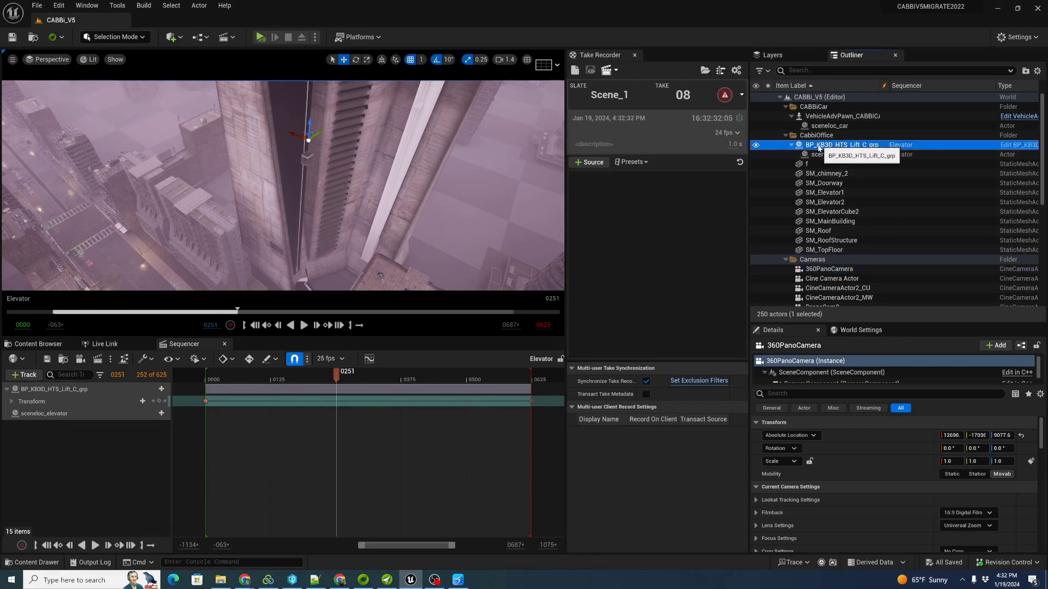
right_click(839, 442)
left_click(868, 446)
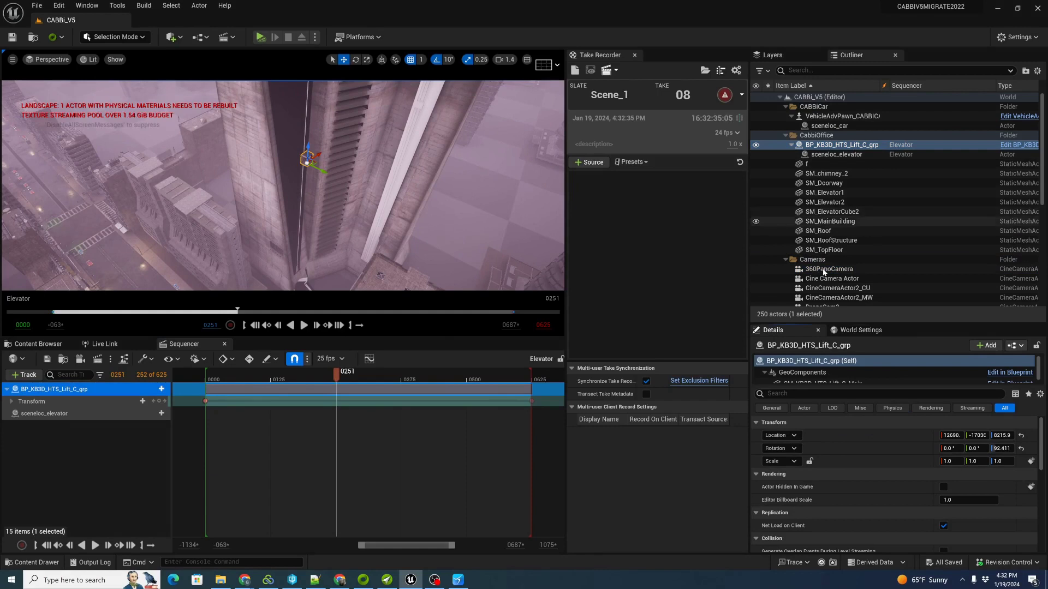
Step: Paste the lift's location onto the 360PanoCamera, giving it Z 8215.9
left_click(828, 270)
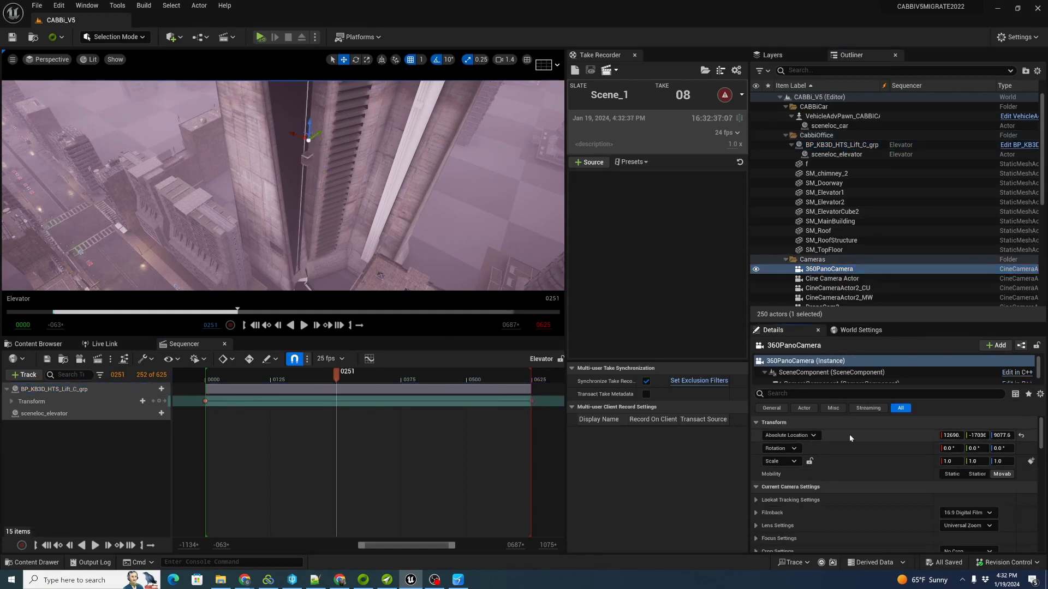
right_click(850, 437)
left_click(875, 455)
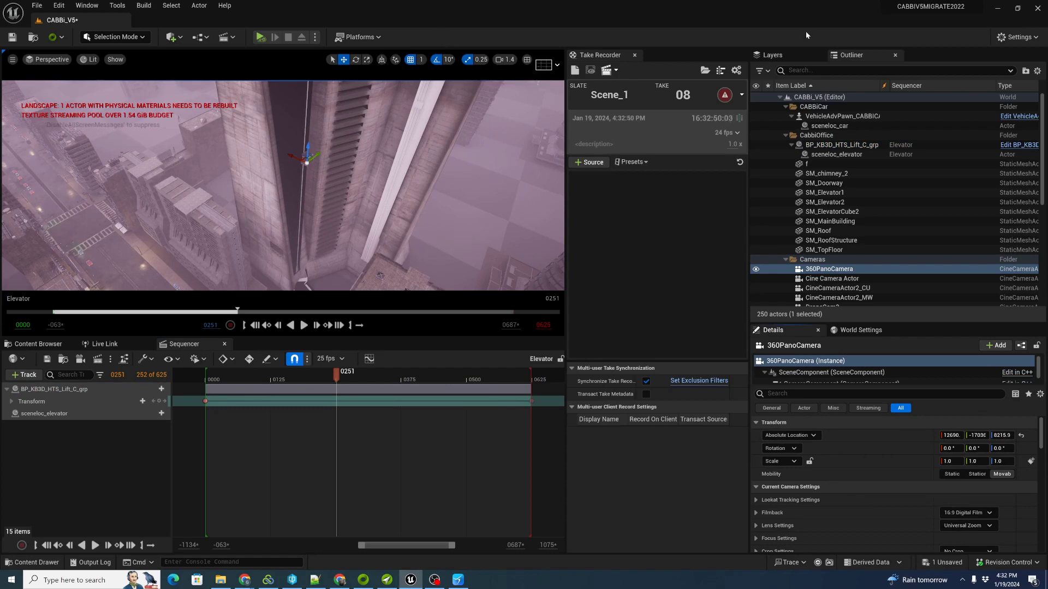
Step: Select all seven CABBi_USD_Elevator layer actors and tick Actor Hidden In Game
left_click(804, 57)
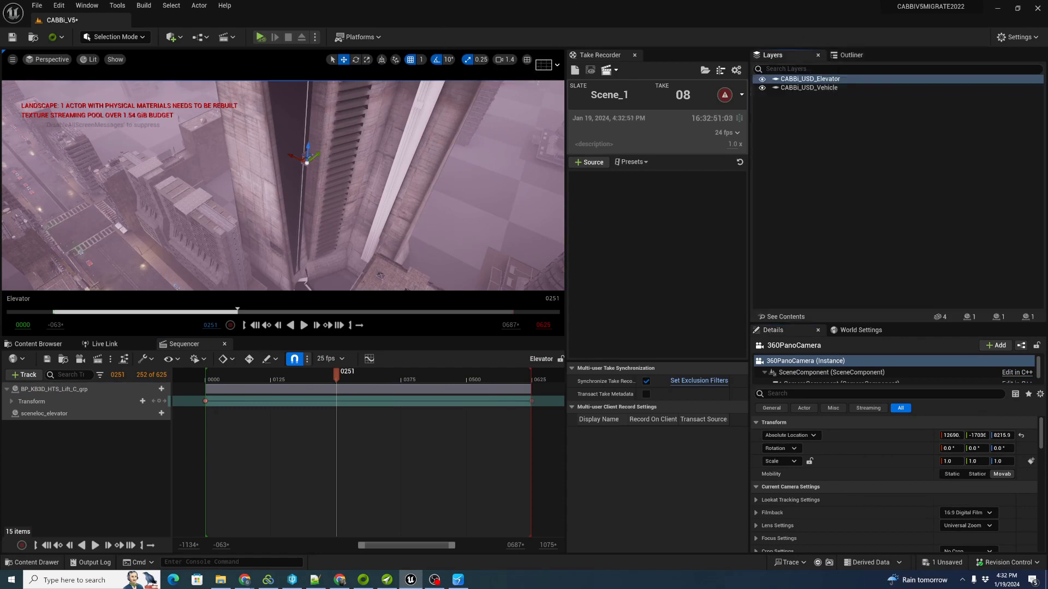
double_click(806, 80)
left_click(850, 55)
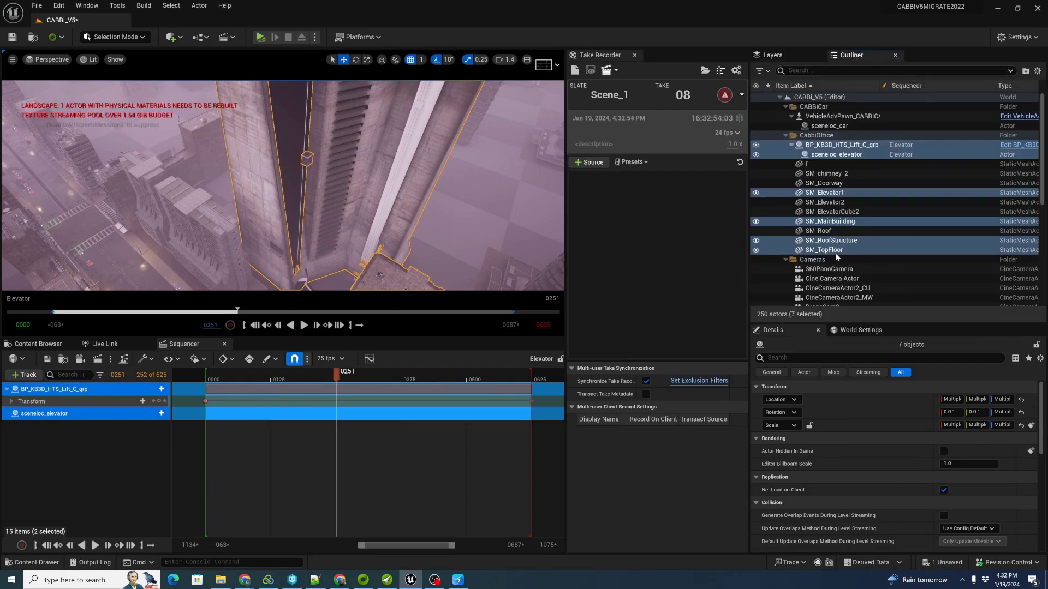
left_click(943, 451)
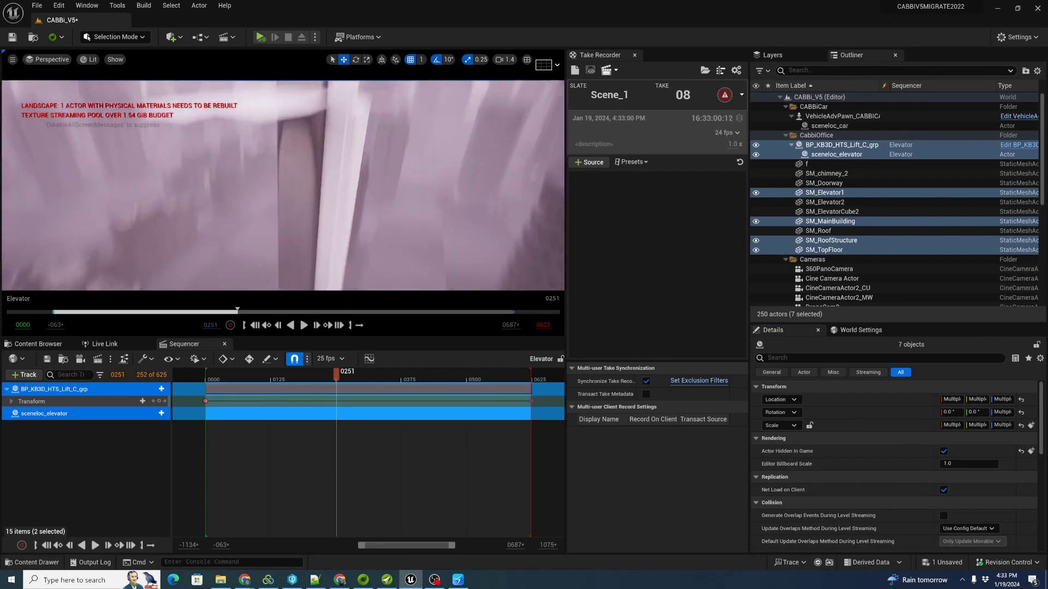
Step: Add the SM_Roof platform to the CABBi_USD_Elevator layer
left_click(336, 143)
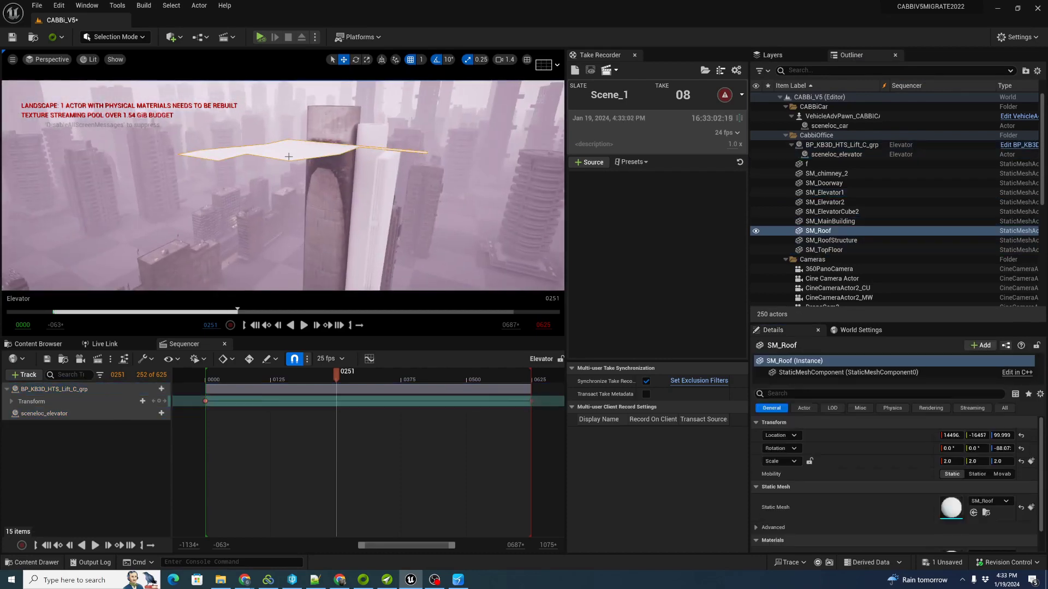
left_click(772, 54)
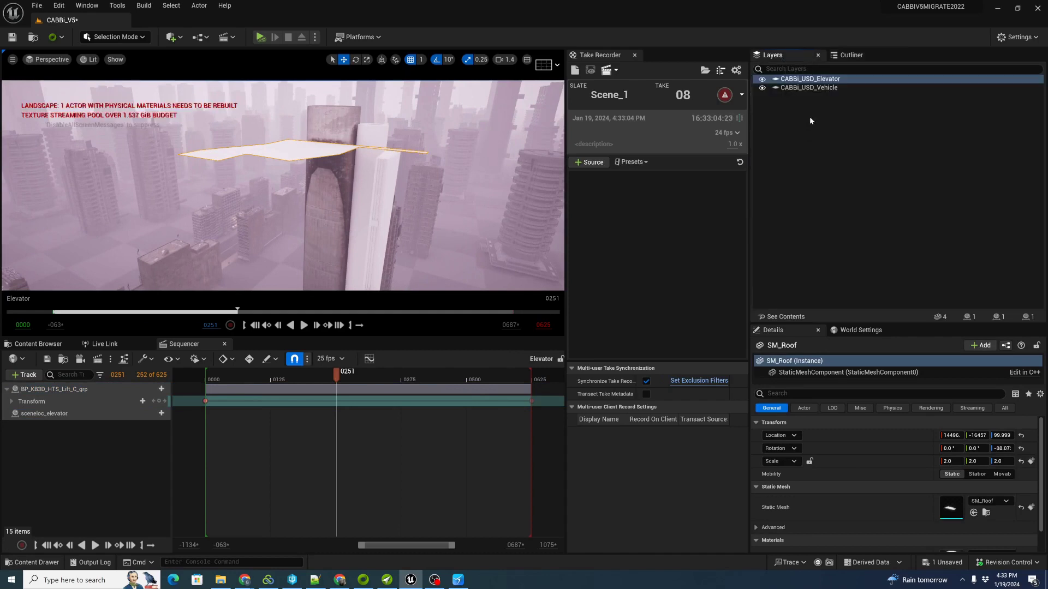
right_click(805, 80)
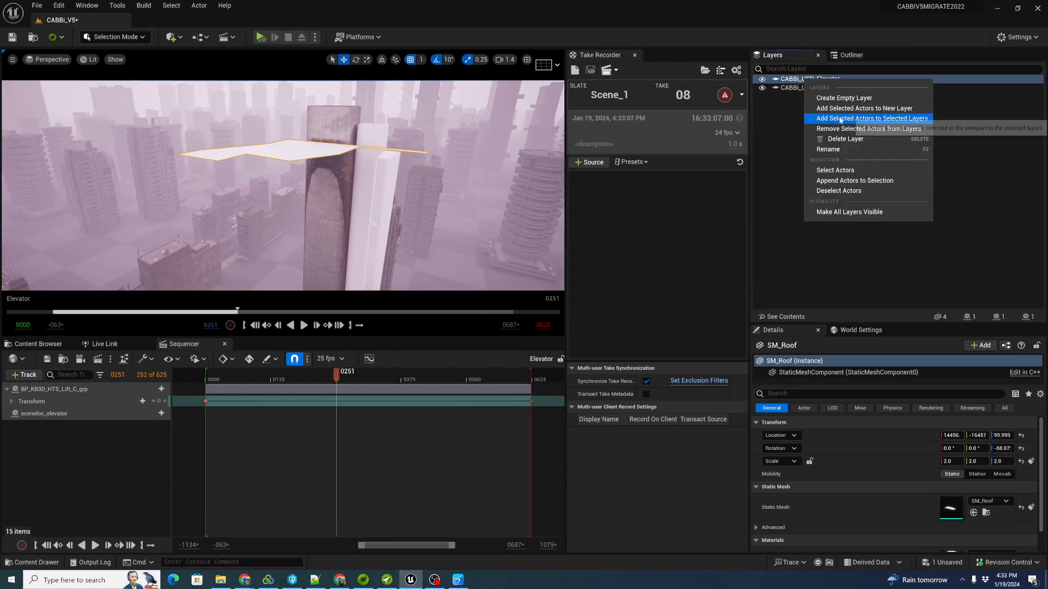
left_click(835, 119)
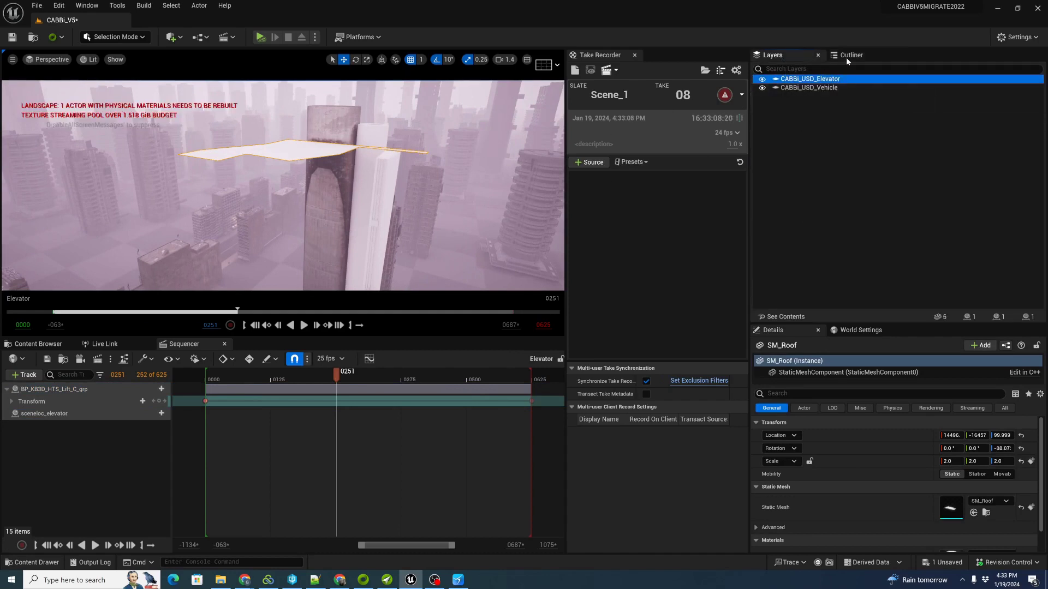
Step: Hide all eight CABBi_USD_Elevator layer actors in game and save the level
double_click(813, 79)
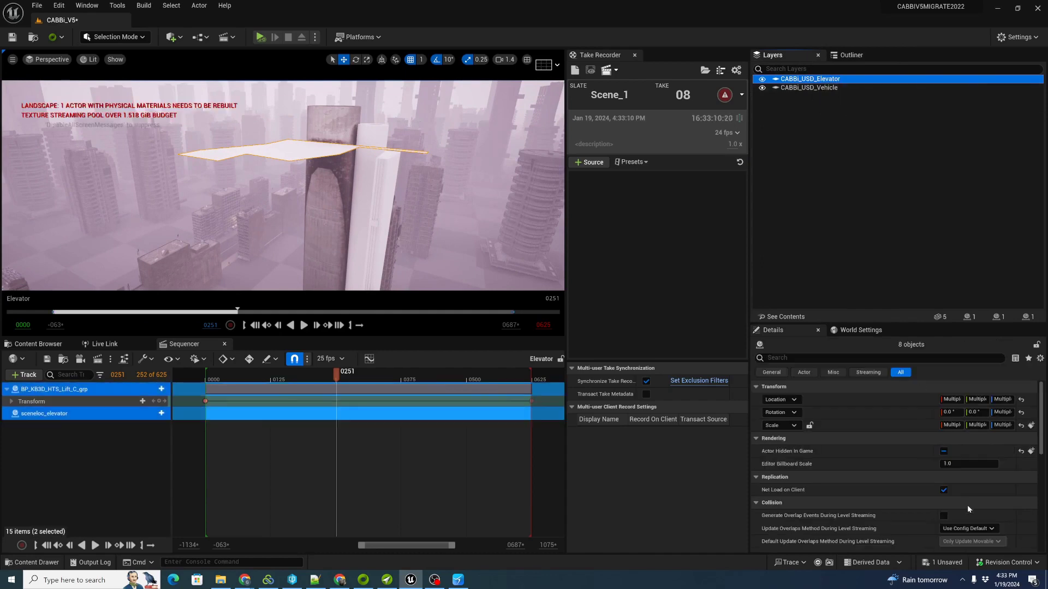
left_click(943, 451)
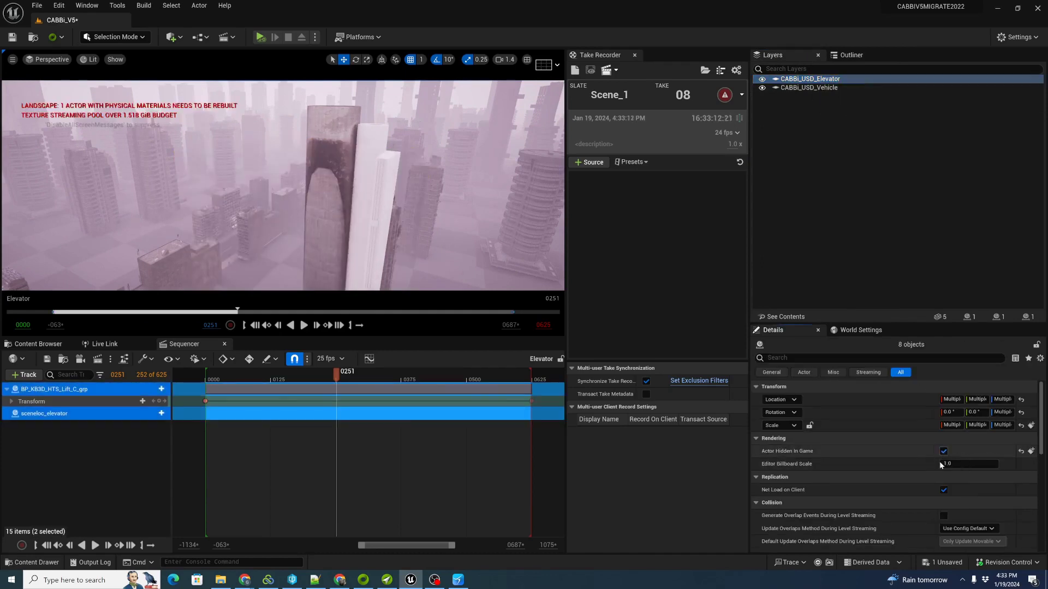
key("ctrl+s")
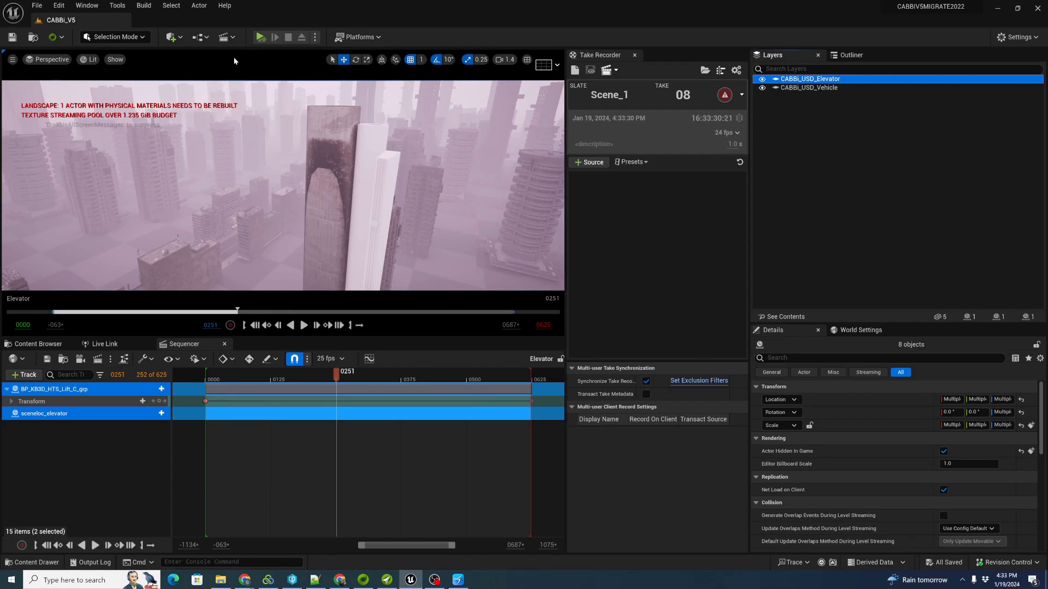
Step: Create a new level sequence named 360Pano4
left_click(232, 37)
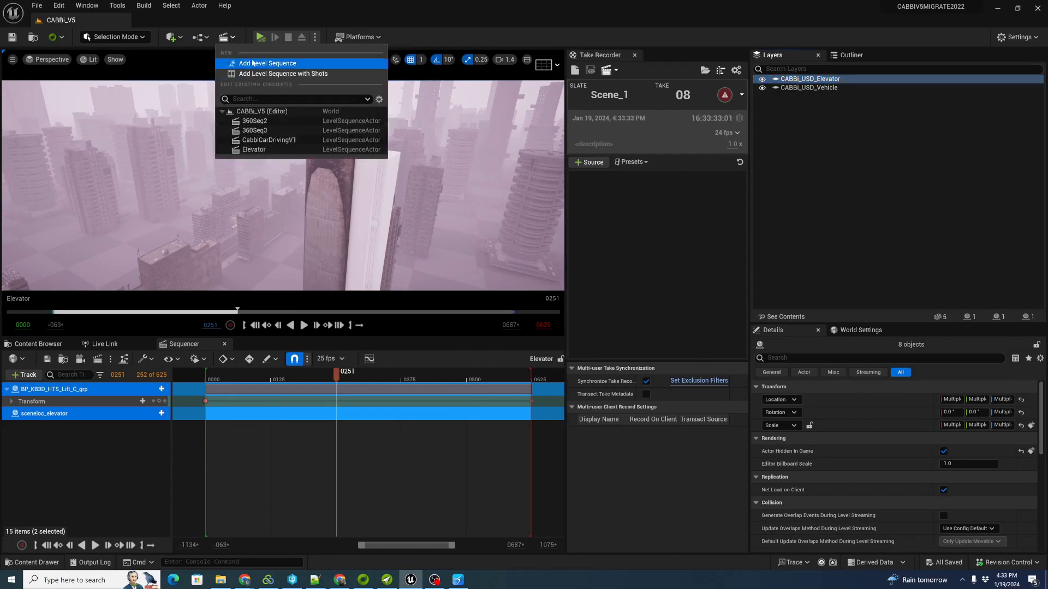
left_click(256, 63)
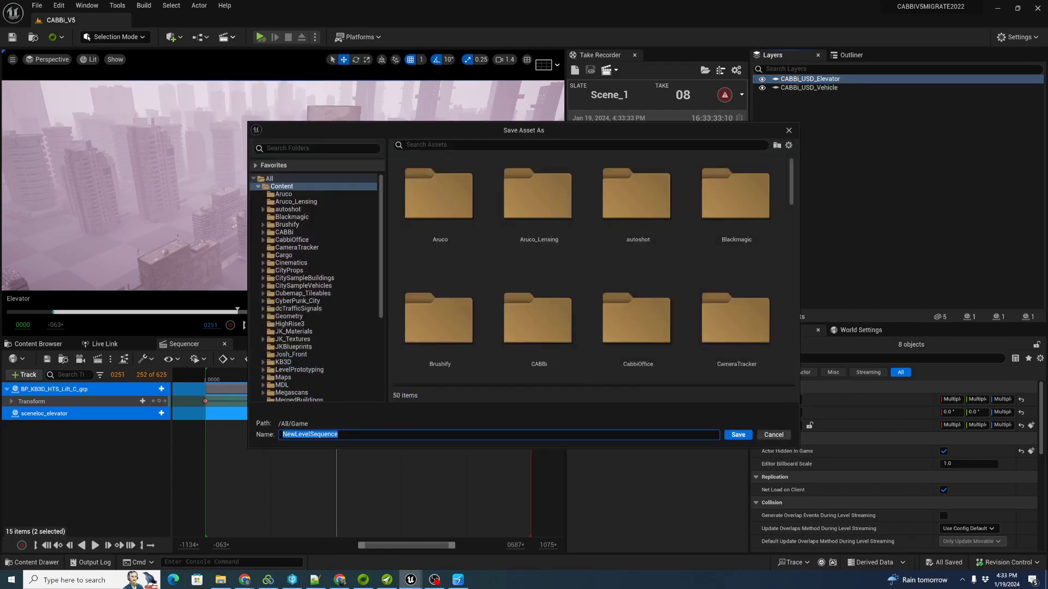
type("360Pano4")
key("Return")
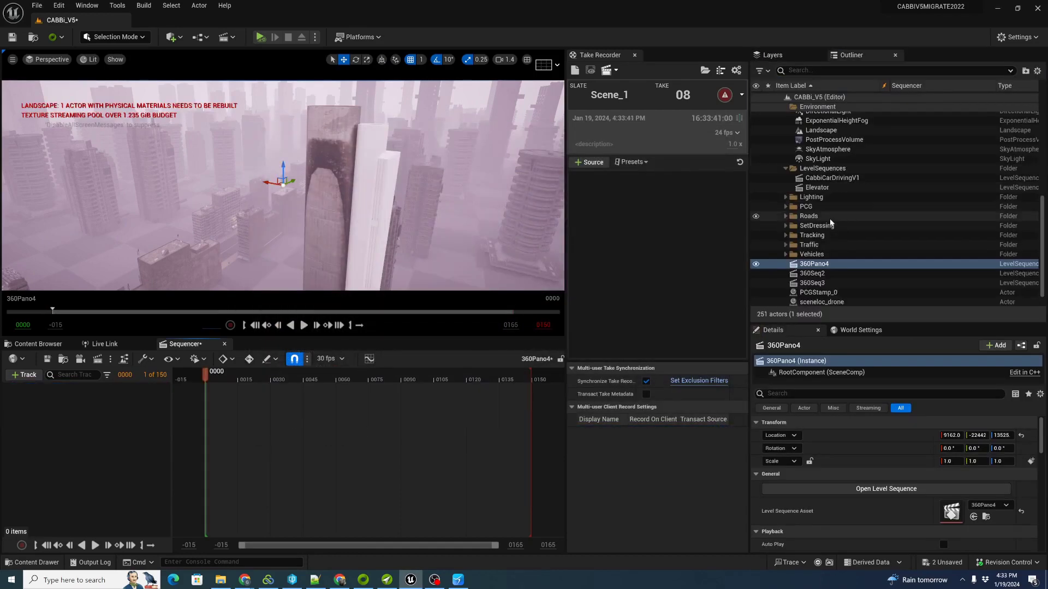
Step: Add the 360PanoCamera to 360Pano4 and view through its camera cut
scroll(826, 204, "up", 3)
left_click_drag(821, 131, 90, 496)
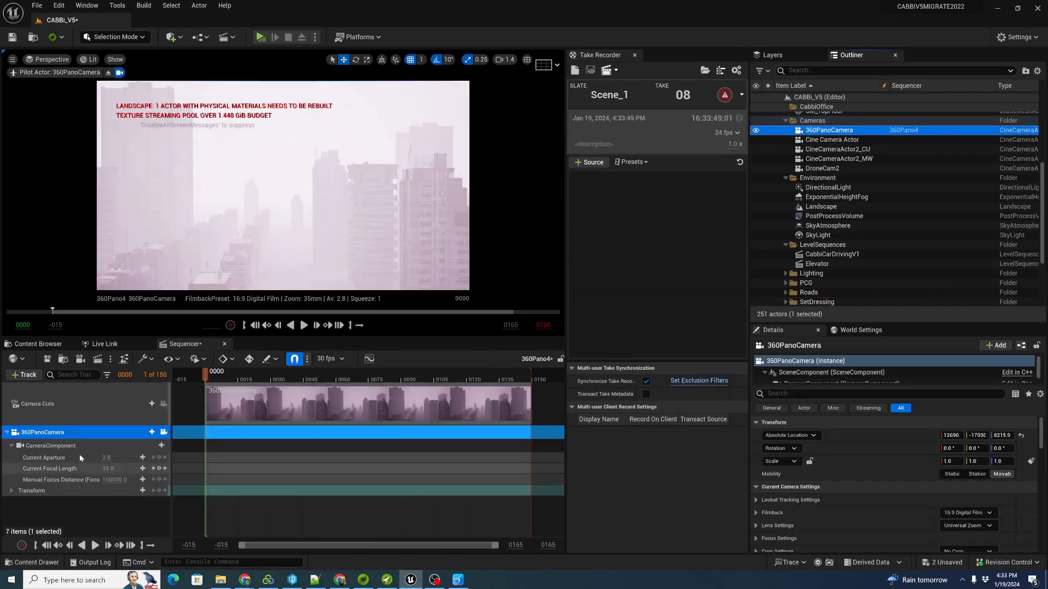
left_click(163, 404)
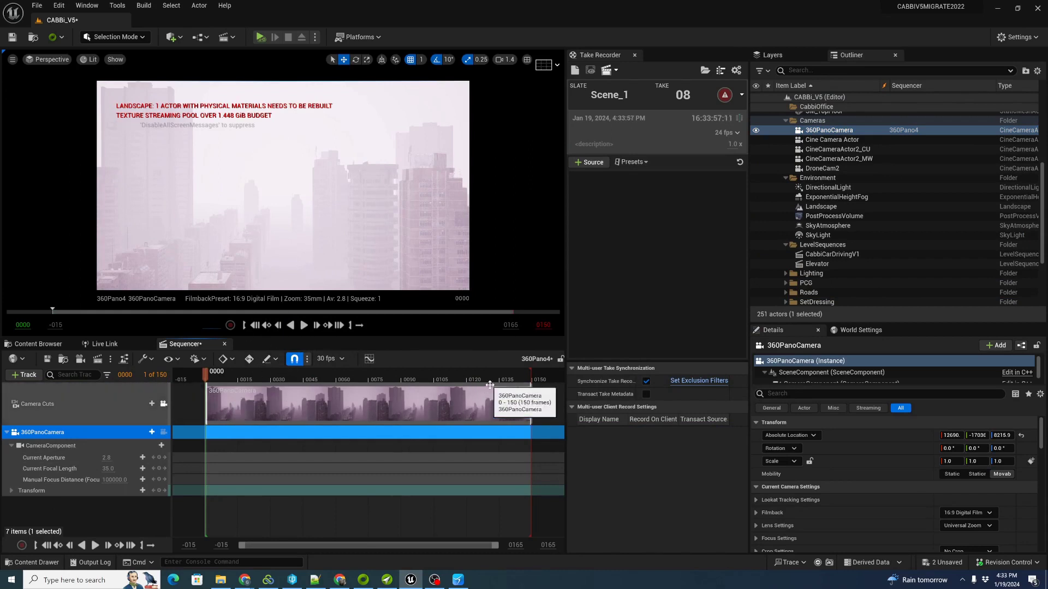
Step: Trim the playback range and camera cut from 150 frames down to end at frame 2
left_click_drag(527, 378, 215, 377)
left_click_drag(531, 406, 213, 456)
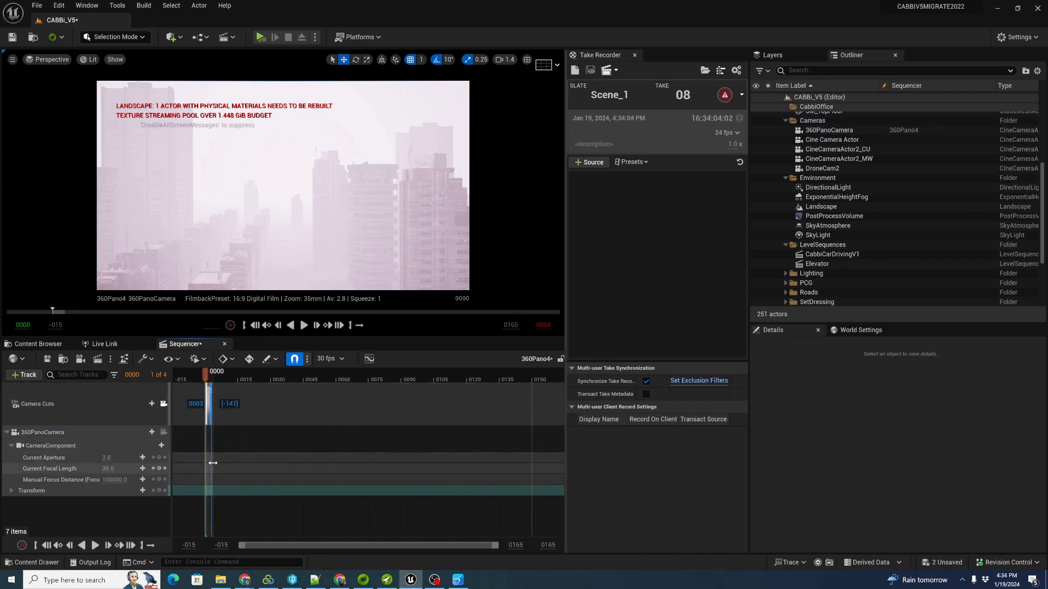
left_click_drag(498, 545, 380, 551)
mouse_move(378, 377)
left_mouse_down()
mouse_move(356, 376)
mouse_move(356, 404)
left_mouse_up()
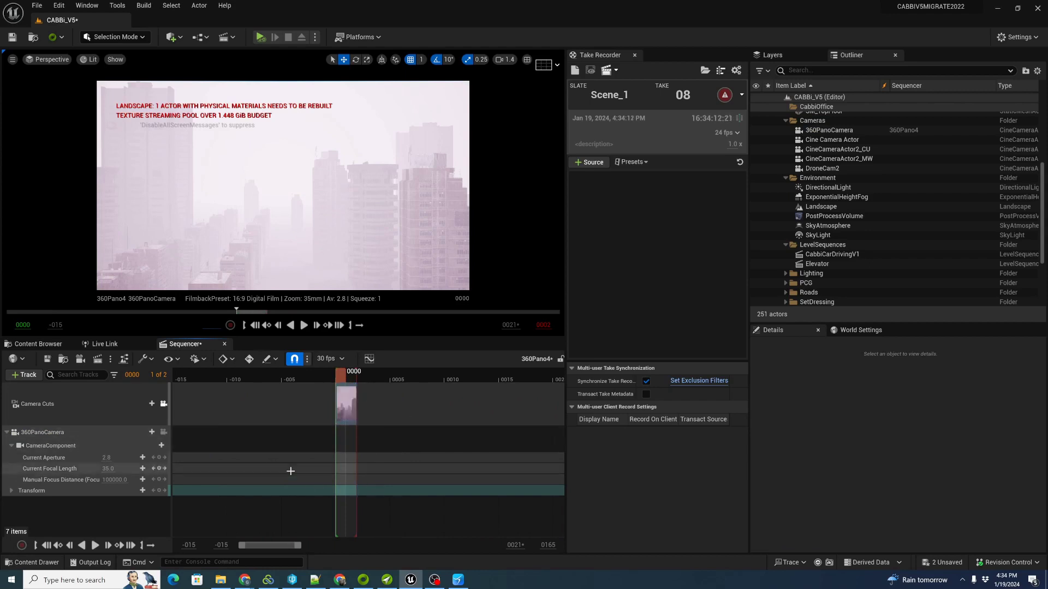
Step: In Movie Render Queue, remove the 360Seq3 job, leaving only 360Pano4
left_click(97, 360)
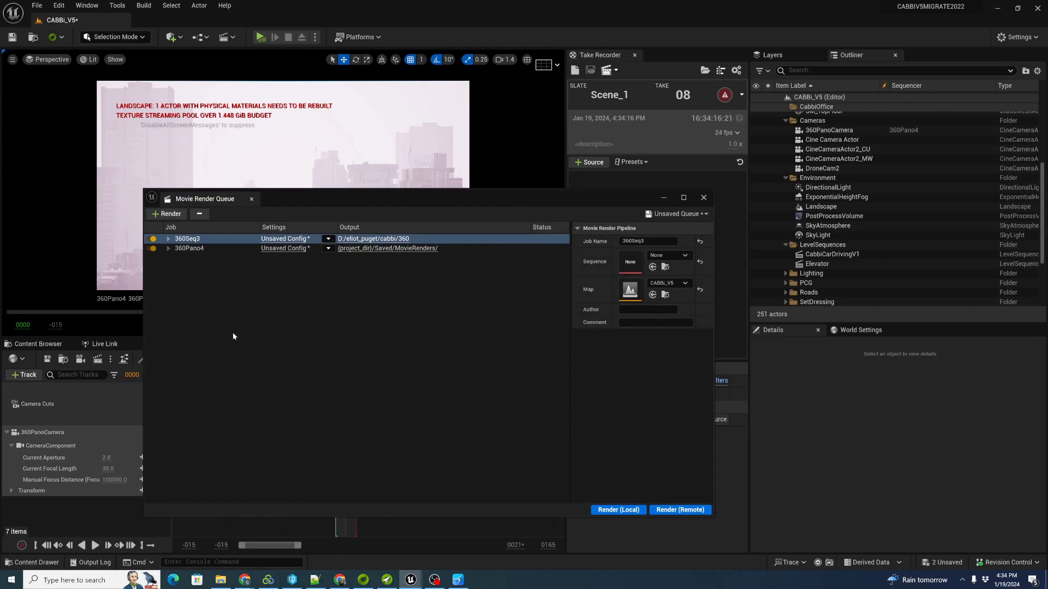
left_click(200, 214)
left_click(192, 241)
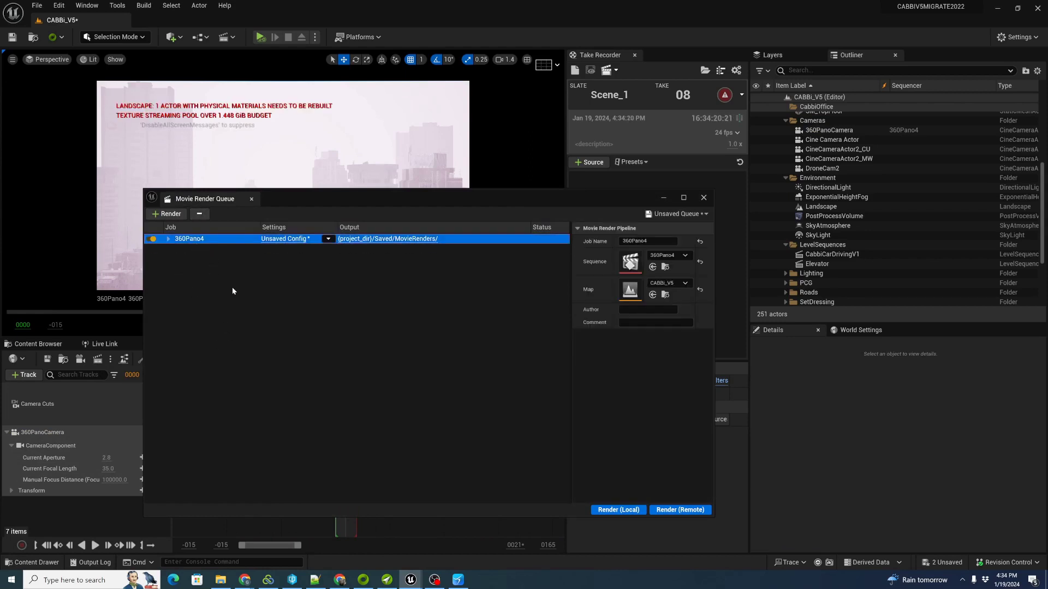
Step: Replace Deferred Rendering with Panoramic Rendering and enable Allocate History Per Pane
left_click(283, 240)
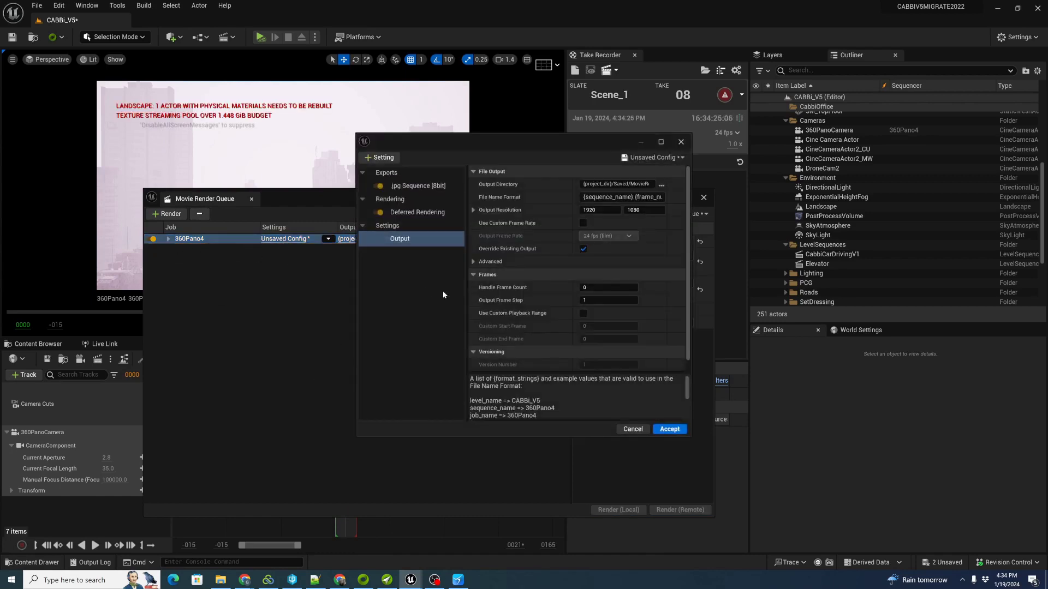
left_click(410, 213)
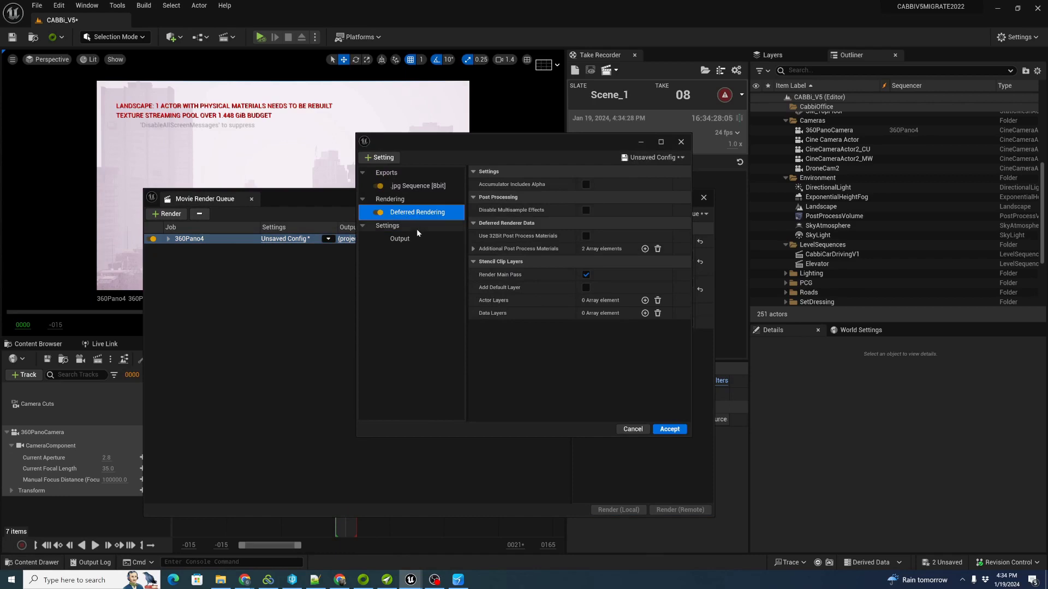
key("Delete")
left_click(378, 158)
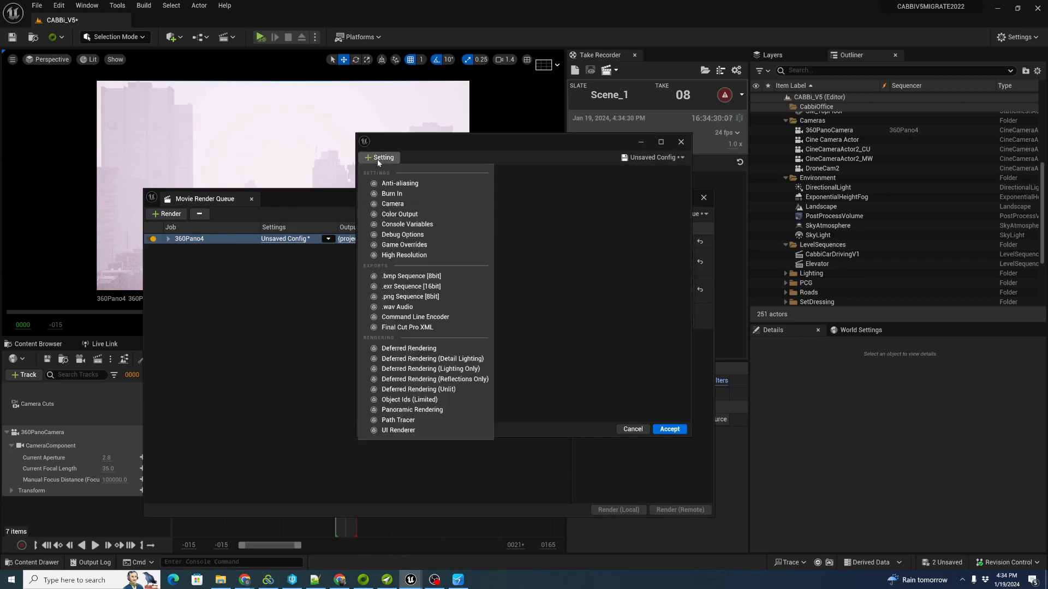
left_click(426, 410)
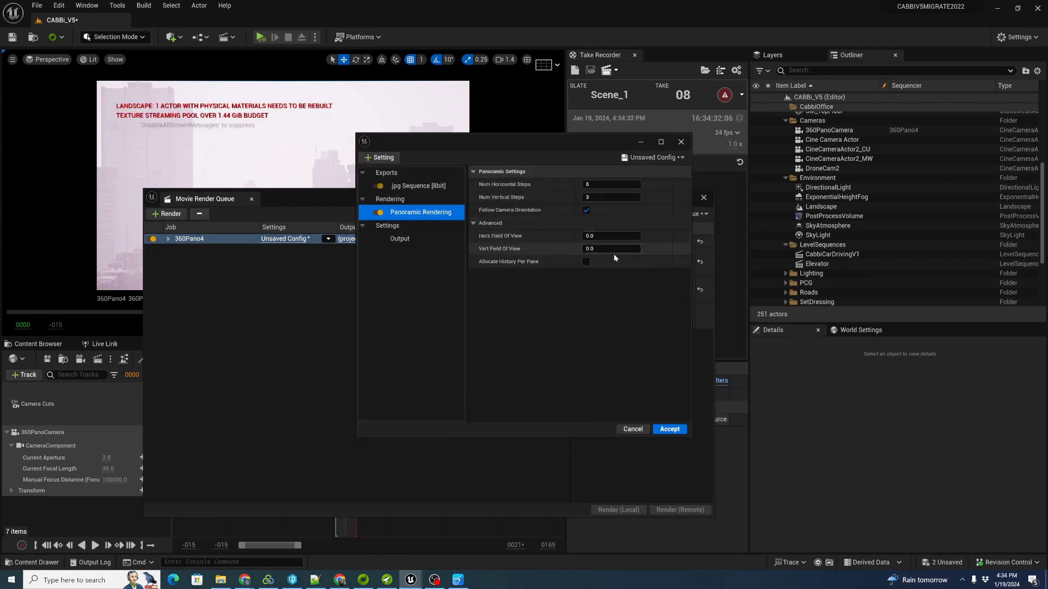
left_click(586, 262)
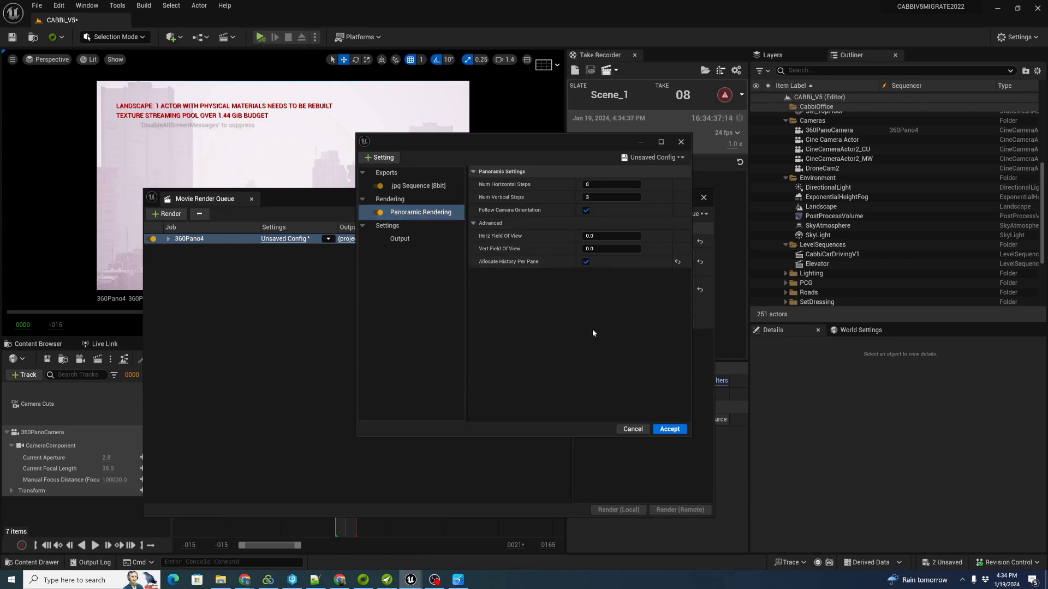
left_click(404, 240)
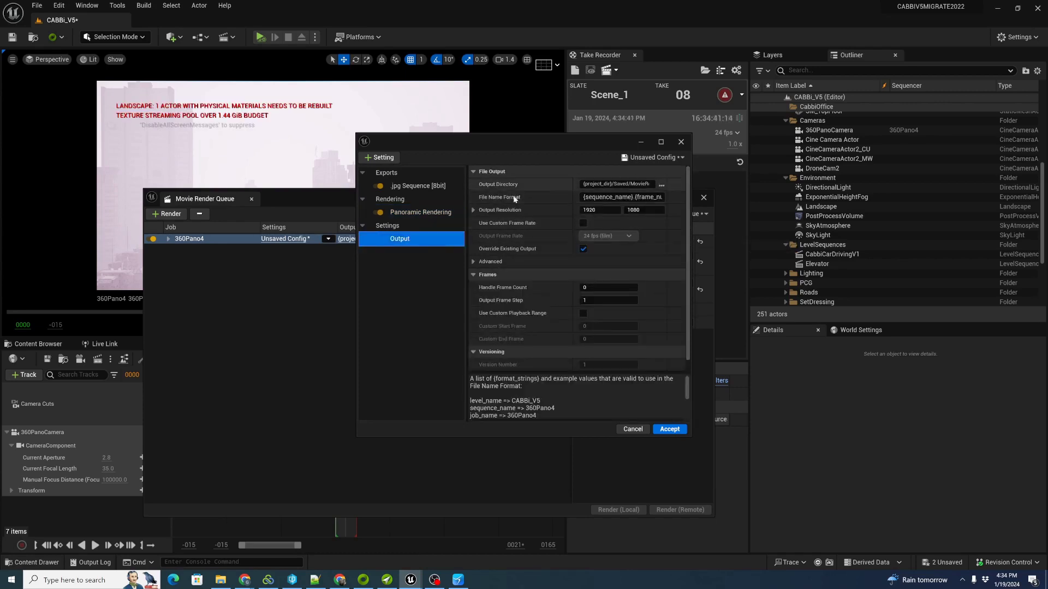
Step: Output to the 360 folder at 4096 × 2048 resolution and accept the configuration
left_click(663, 185)
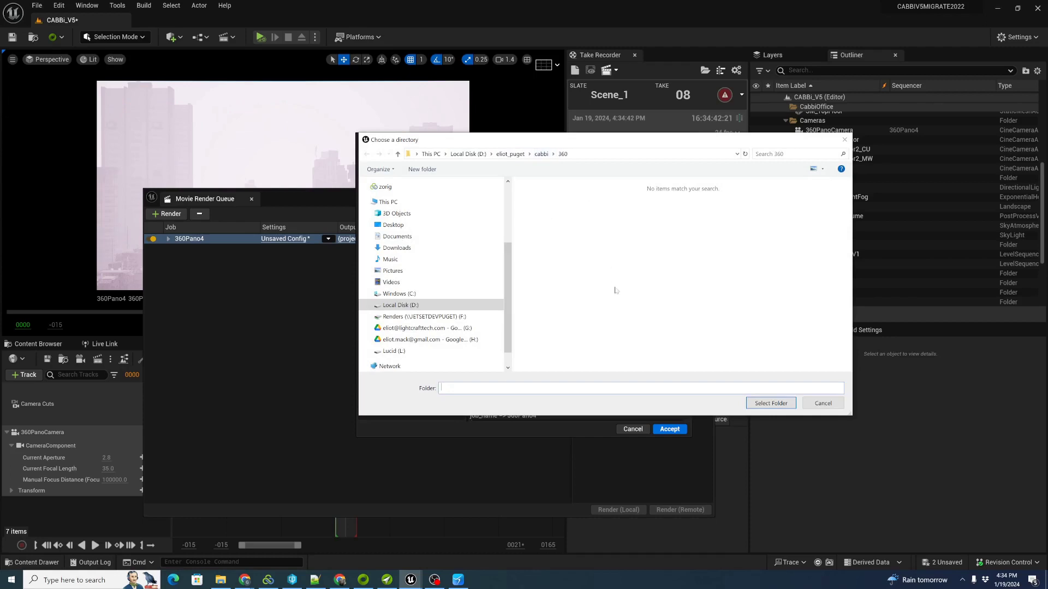
left_click(767, 404)
left_click(600, 209)
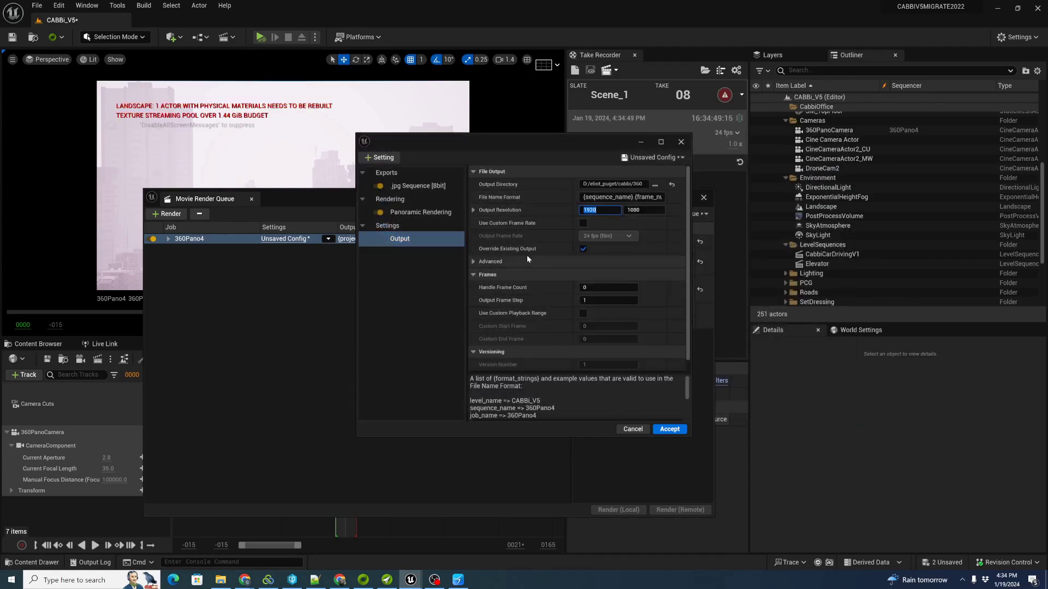
type("4096")
key("Tab")
type("2048")
key("Tab")
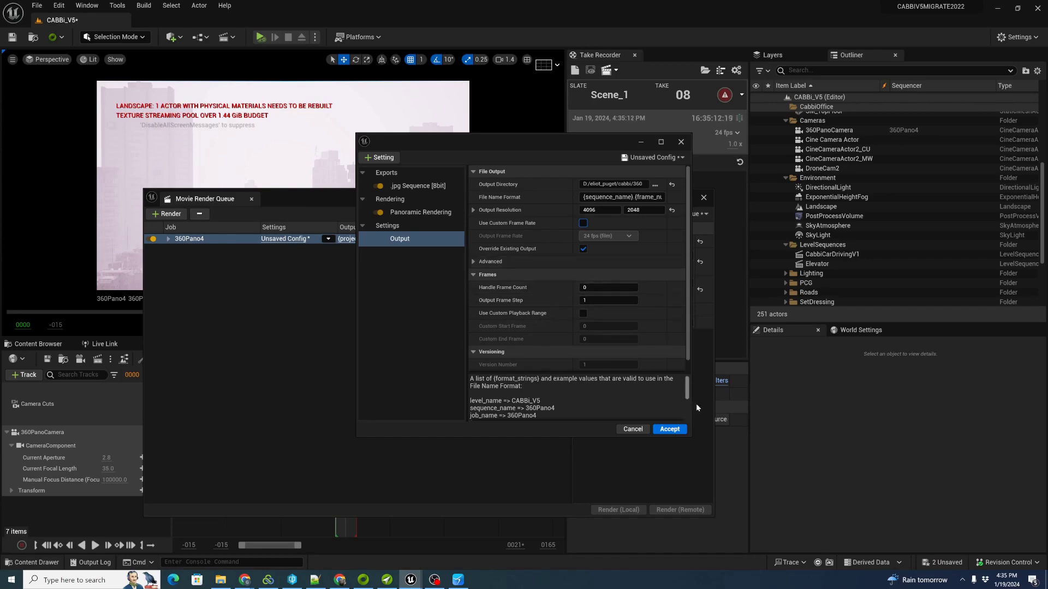
left_click(670, 429)
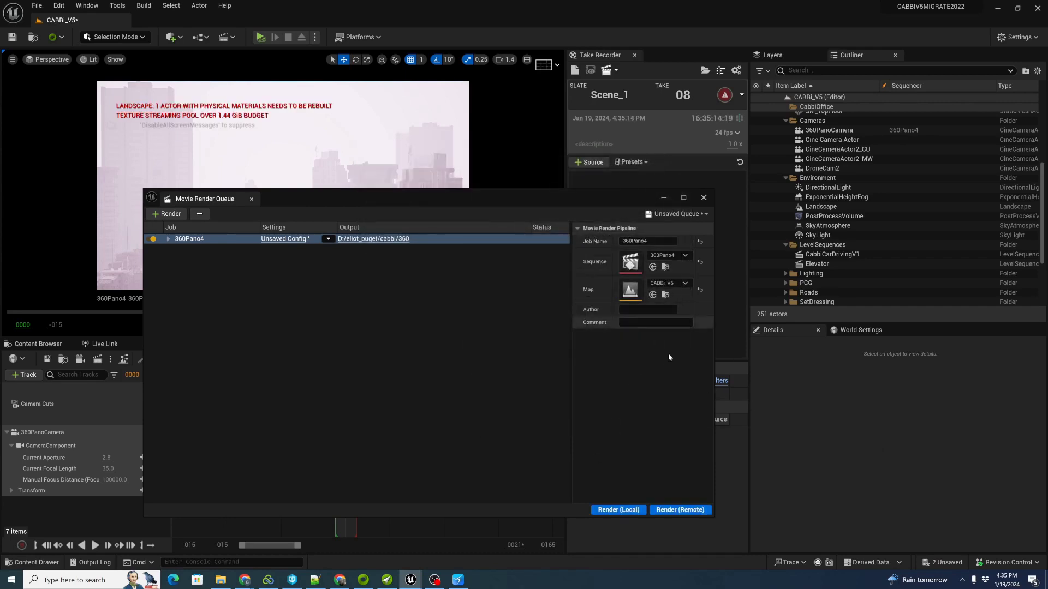
Step: Render the 360Pano4 job's 2 frames locally, then show the level's Layers list
left_click(618, 510)
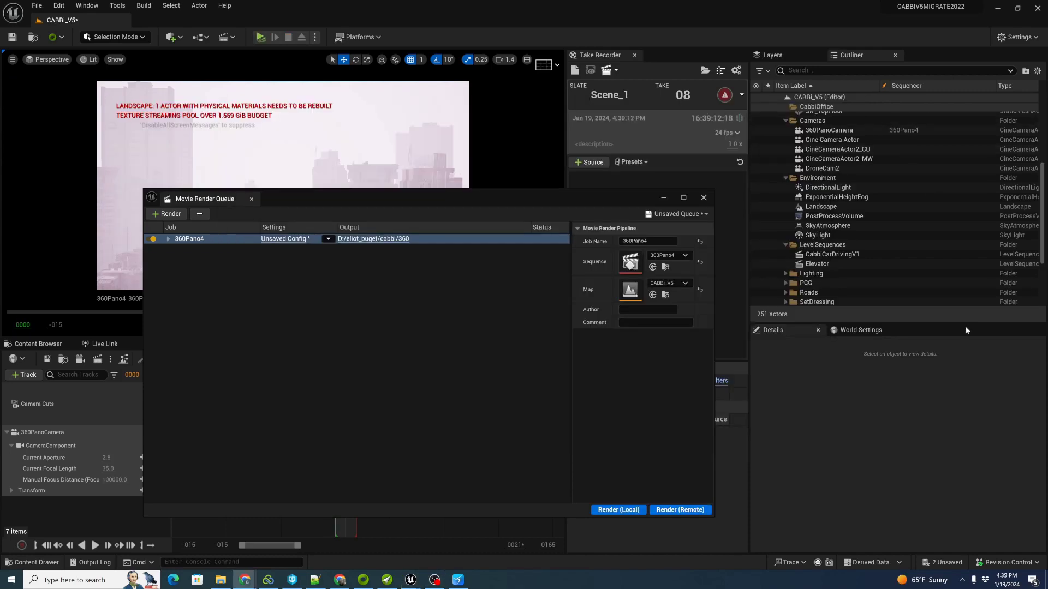
left_click(795, 53)
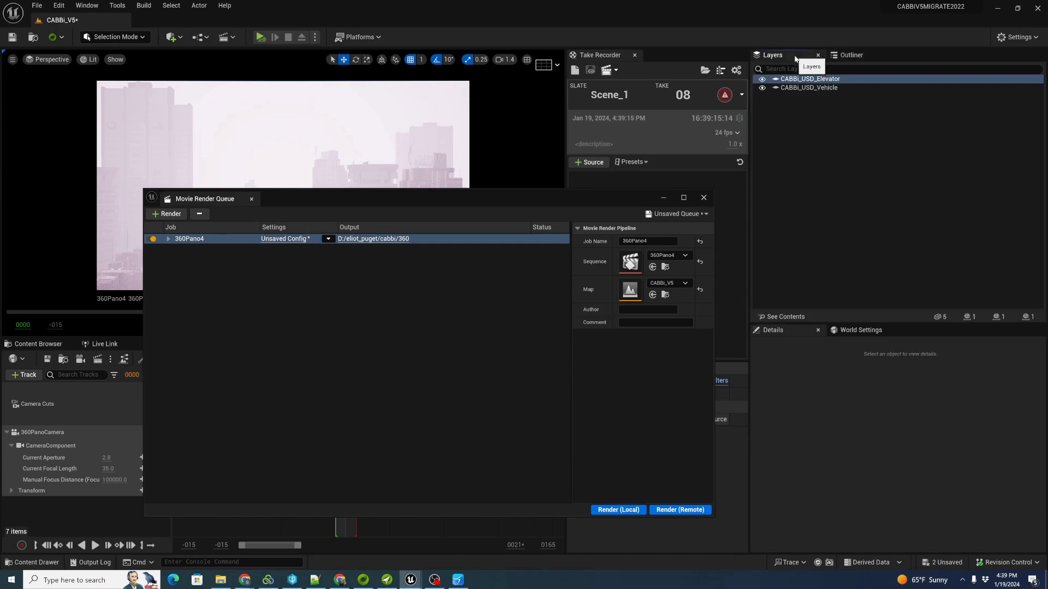
Step: Close the render queue, select the CABBi_USD_Elevator actors and untick Actor Hidden In Game
left_click(703, 198)
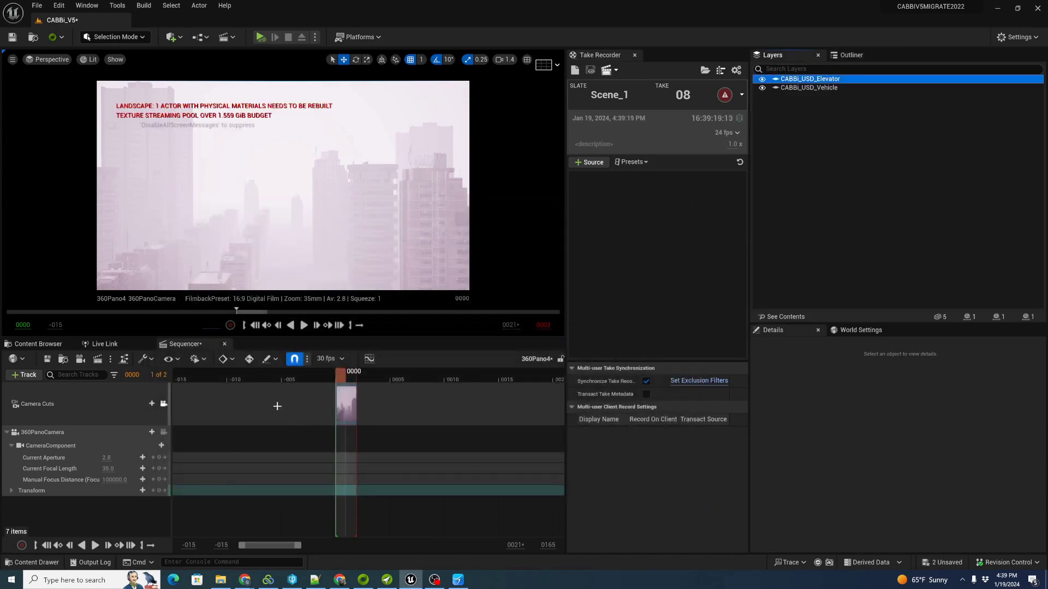
left_click(217, 428)
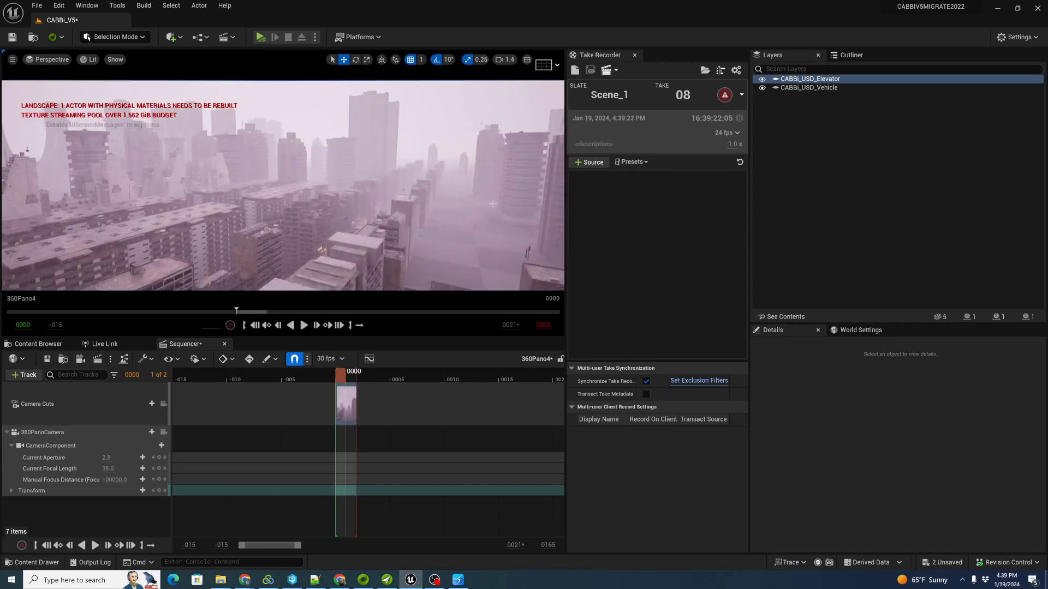
left_click(808, 79)
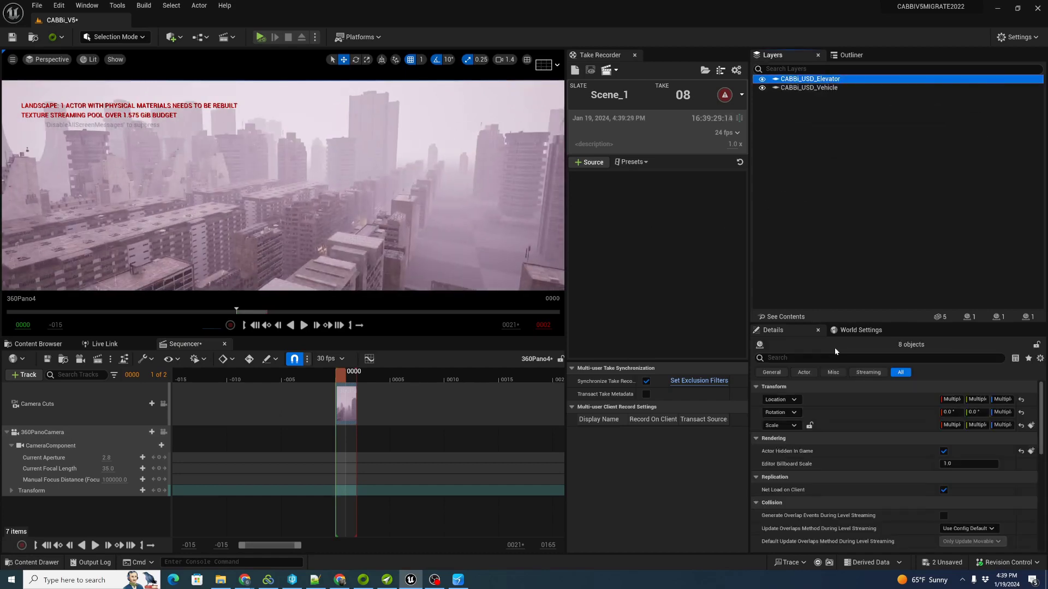
left_click(943, 452)
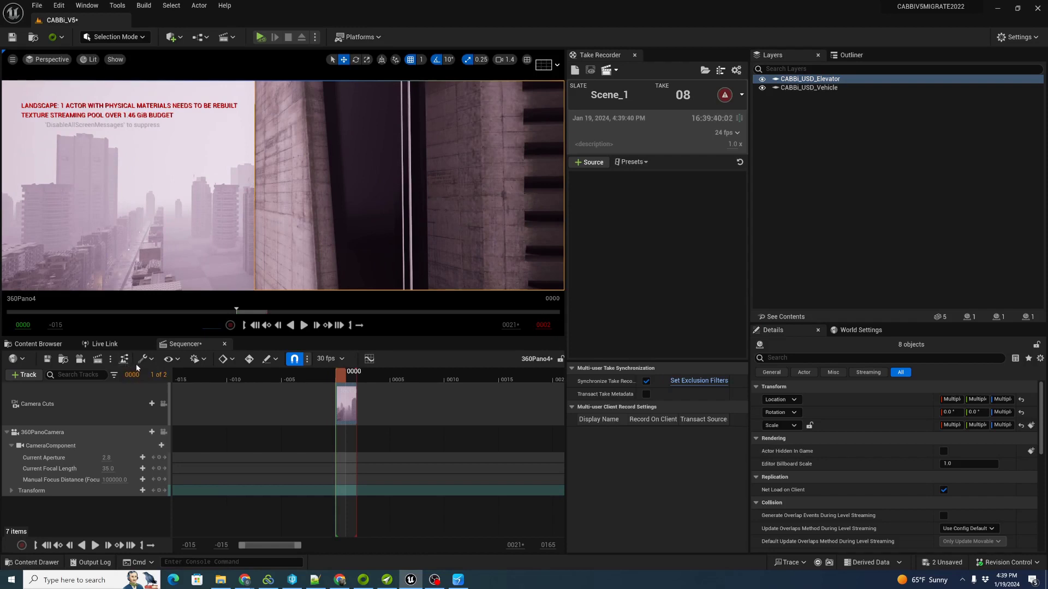
Step: Add a Deferred Rendering setting to the 360Pano4 job's Unsaved Config, accept it, and close the queue
left_click(98, 359)
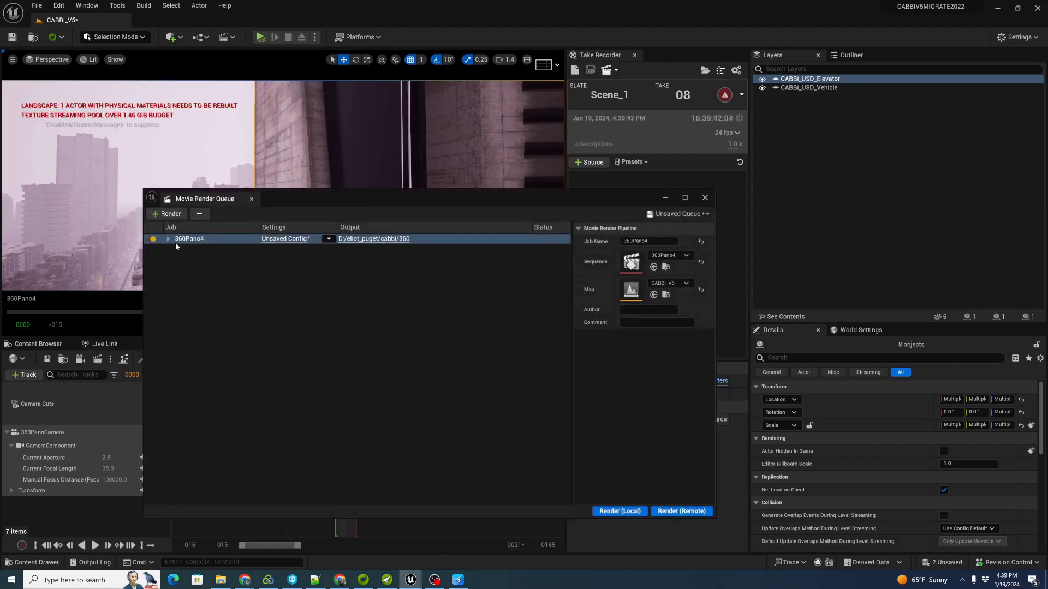
left_click(285, 239)
left_click(379, 158)
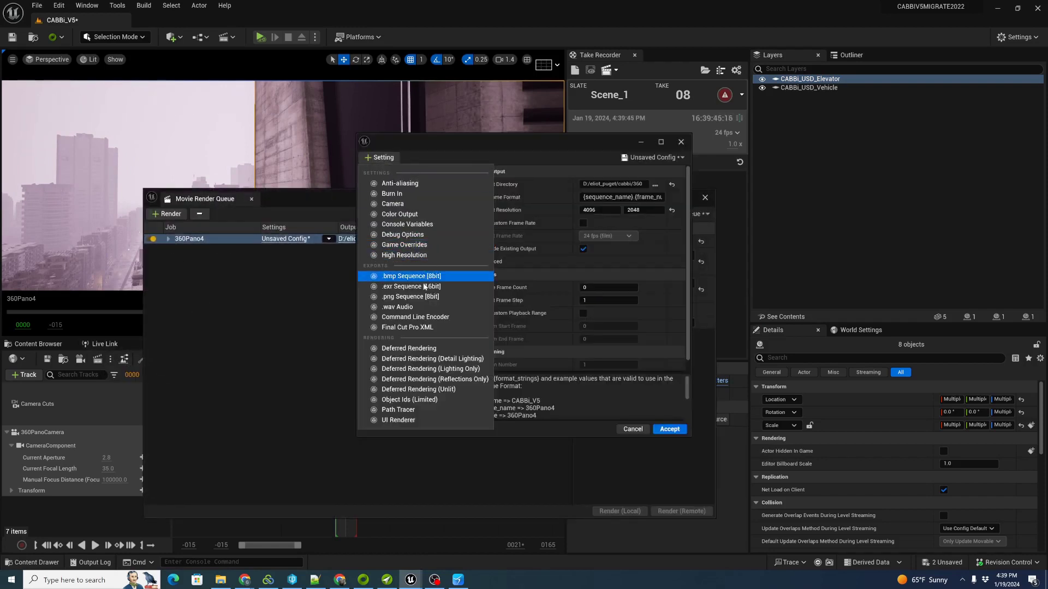
left_click(415, 348)
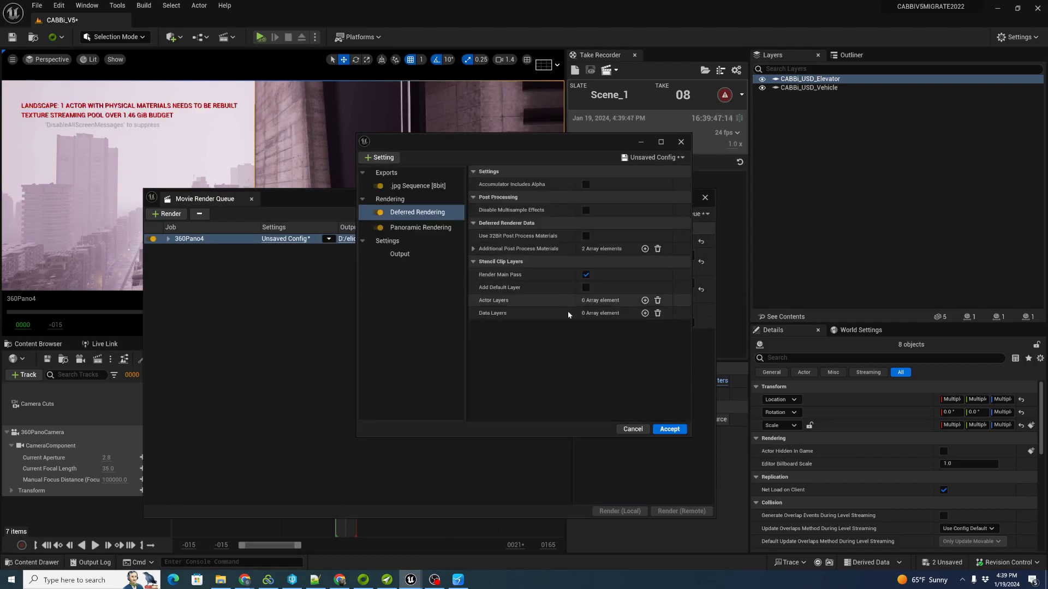
left_click(669, 429)
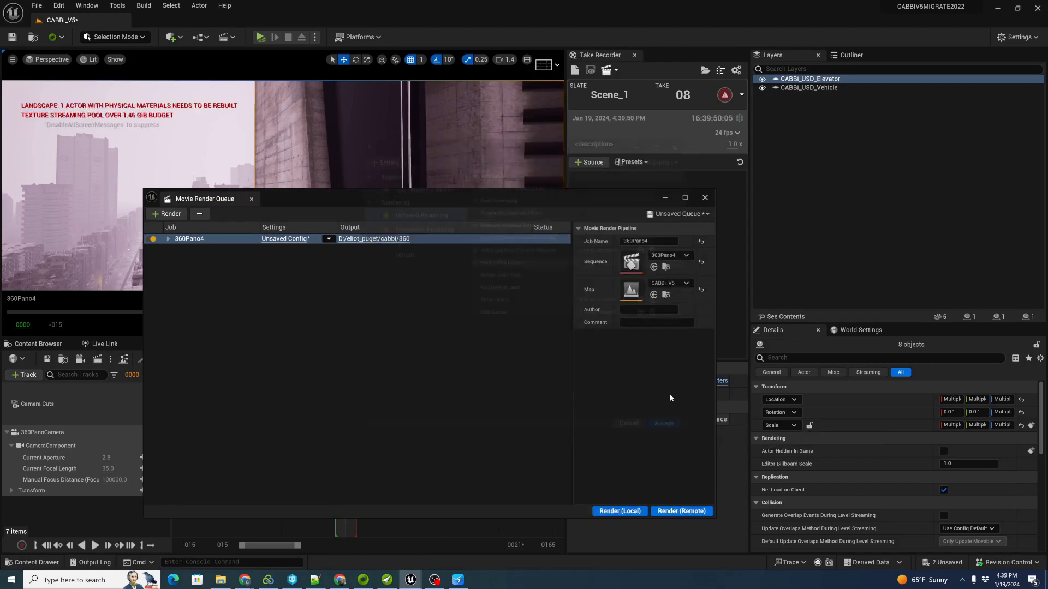
left_click(705, 198)
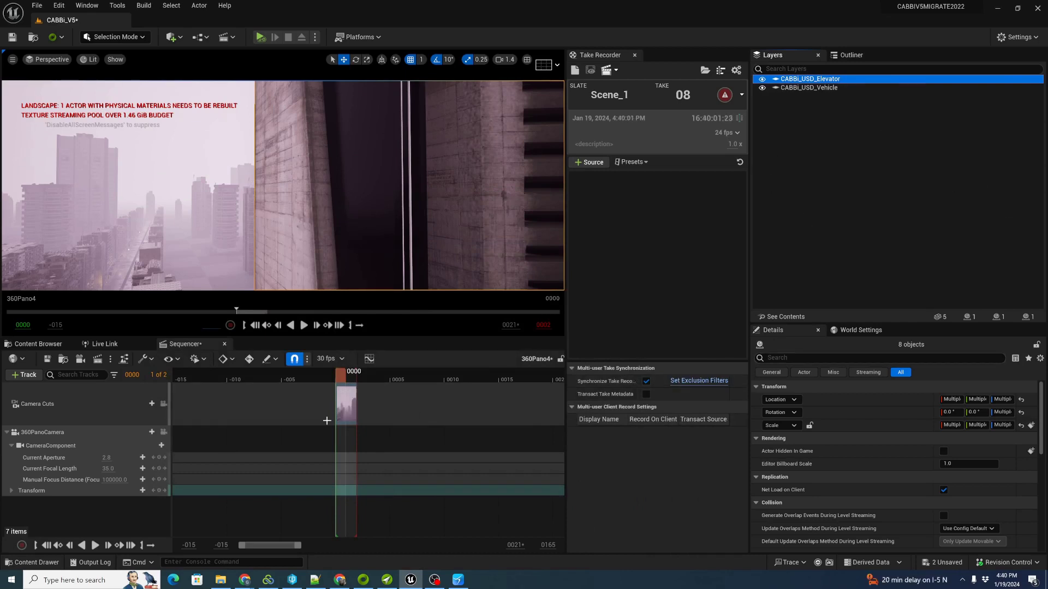
Step: In iCloud Drive, navigate to the Jetset > Cine_tests > Images folder
left_click(244, 579)
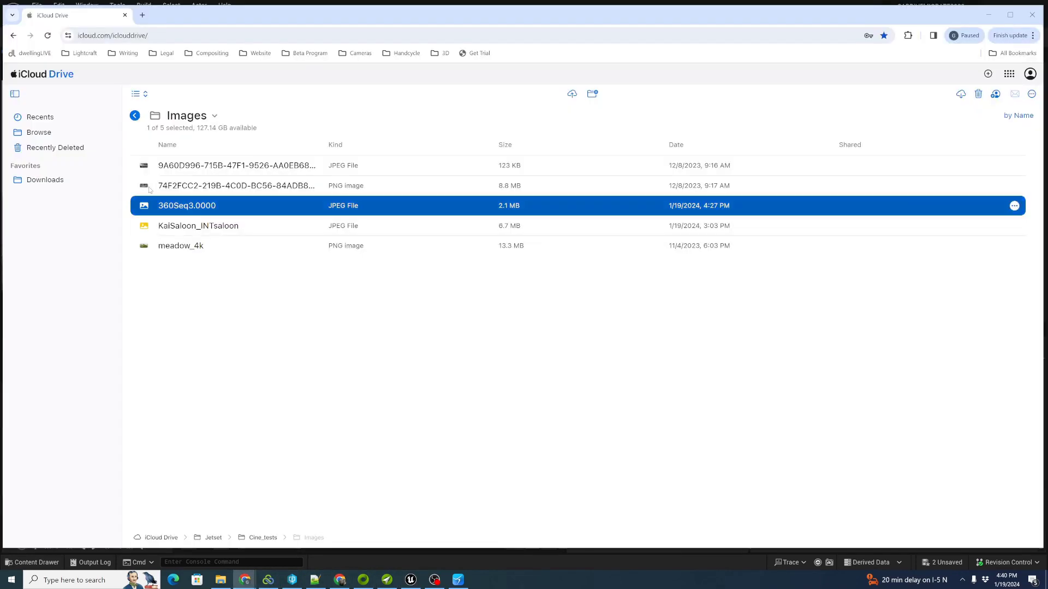
left_click(39, 132)
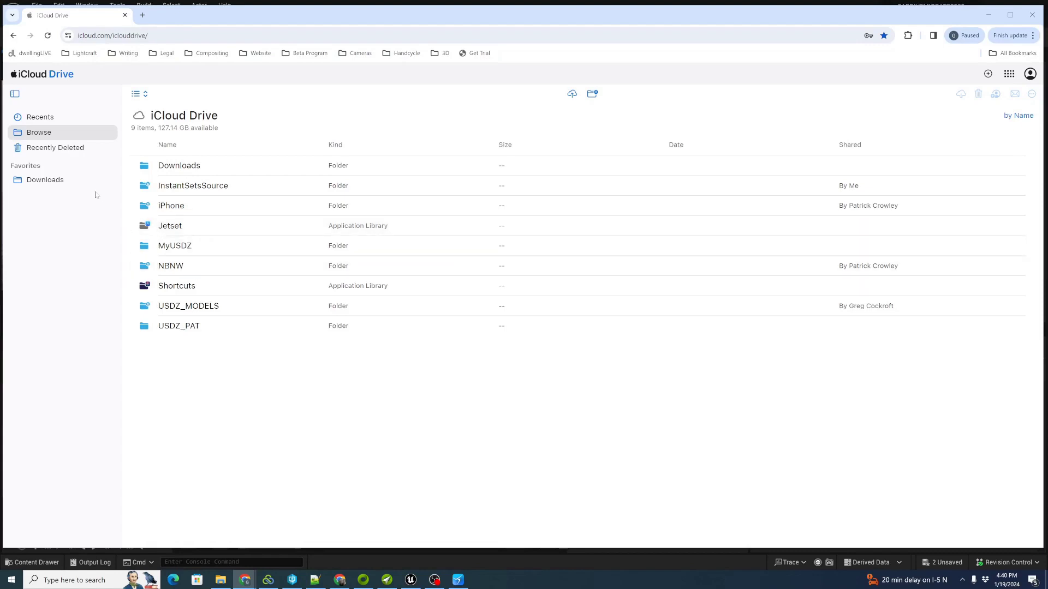
double_click(182, 226)
left_click(182, 172)
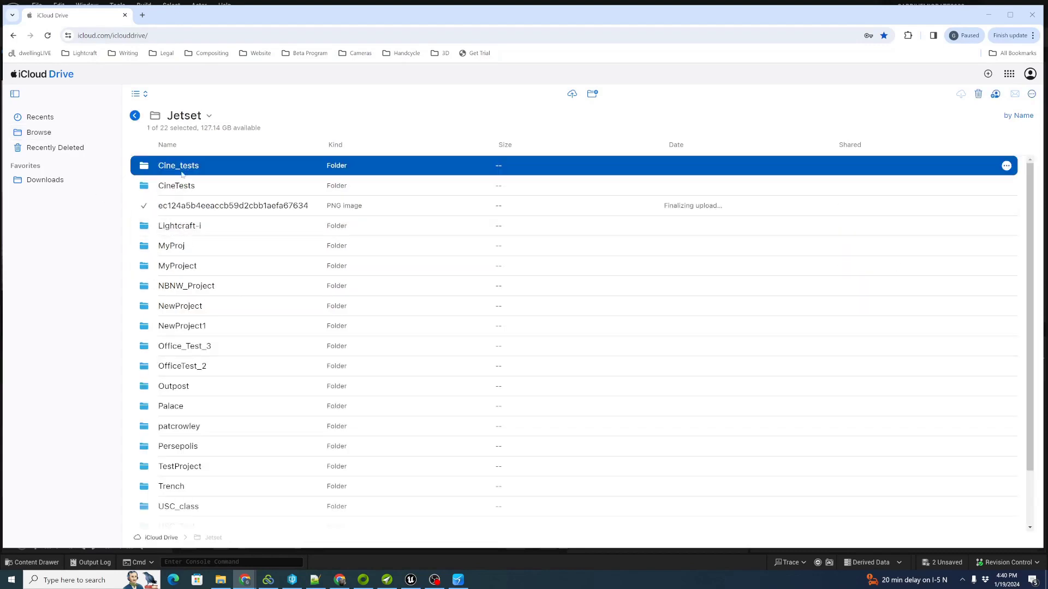
double_click(182, 173)
left_click(182, 186)
double_click(182, 185)
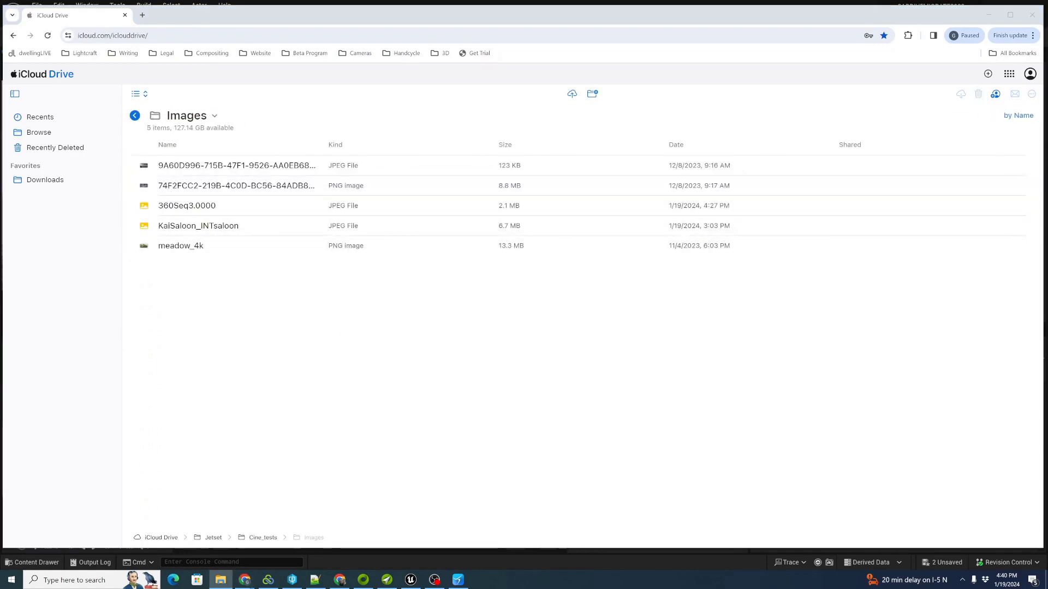
Step: Upload the 360Pano4.0000 JPG into Images, open it to check the full panorama, then close it
left_click_drag(1025, 113, 425, 329)
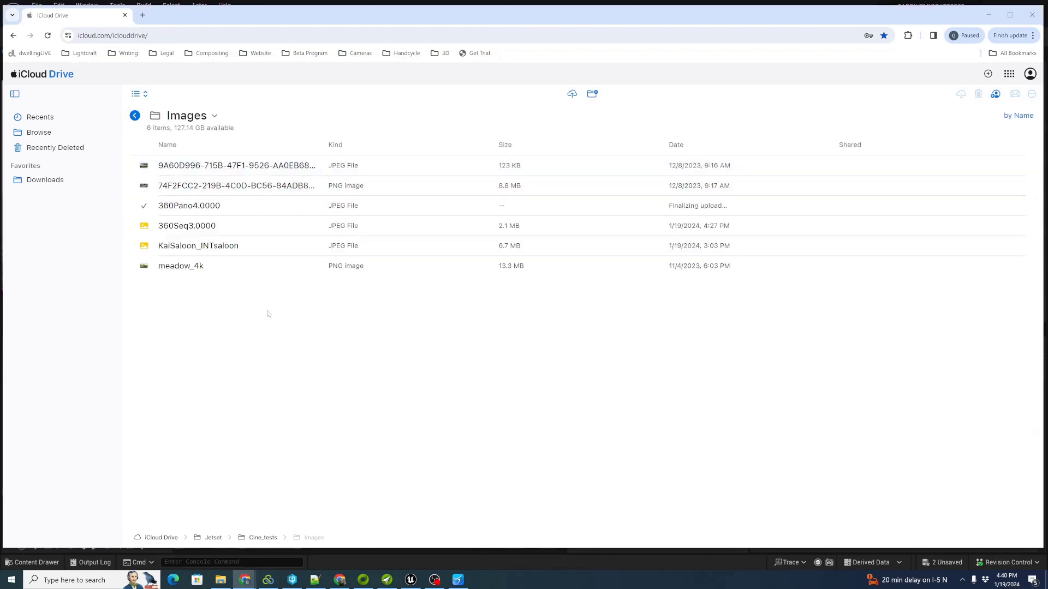
left_click(200, 208)
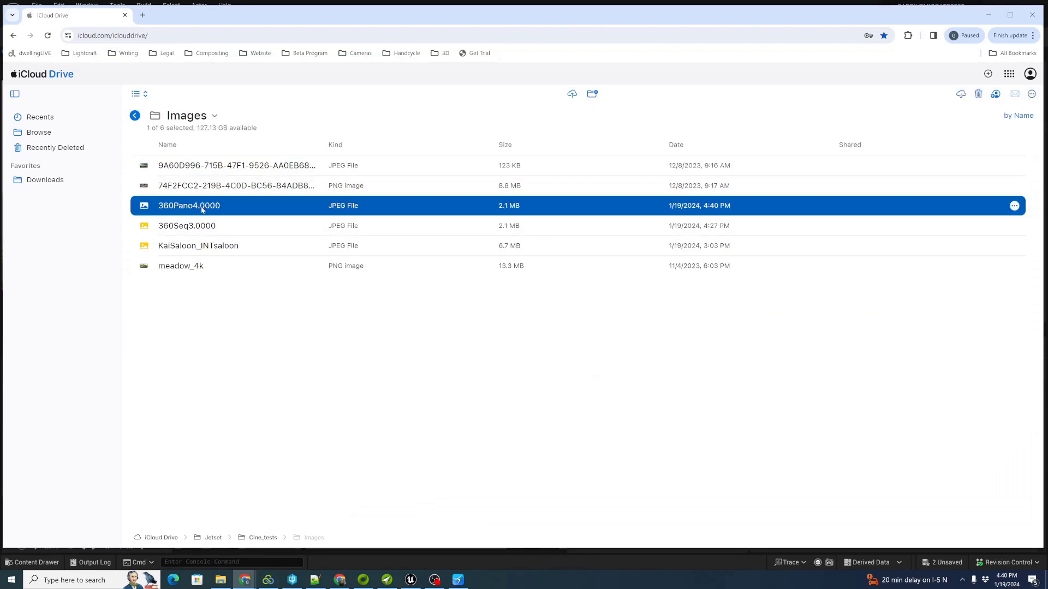
double_click(202, 212)
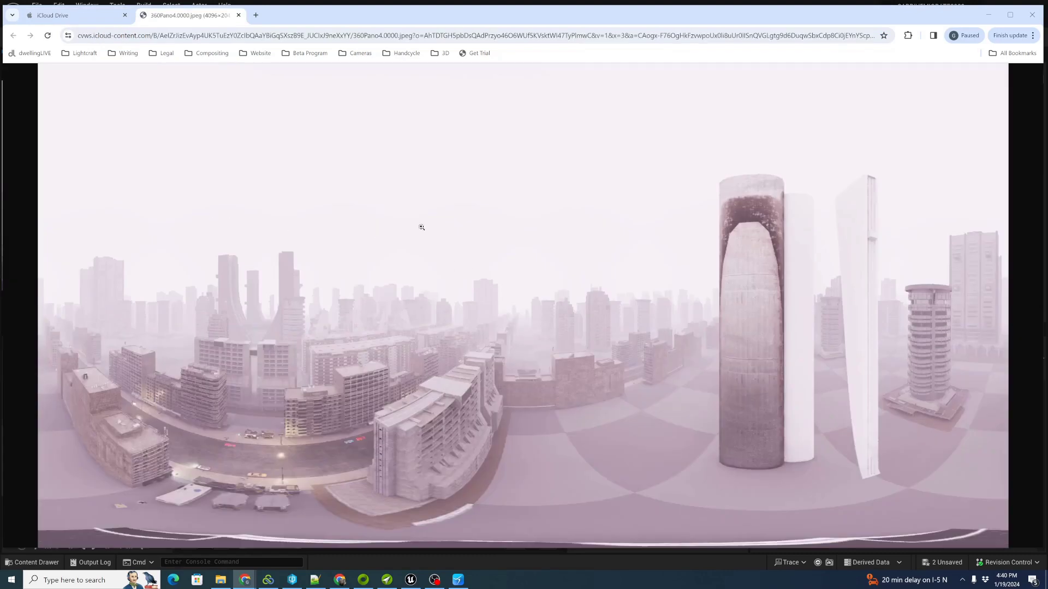
left_click(238, 14)
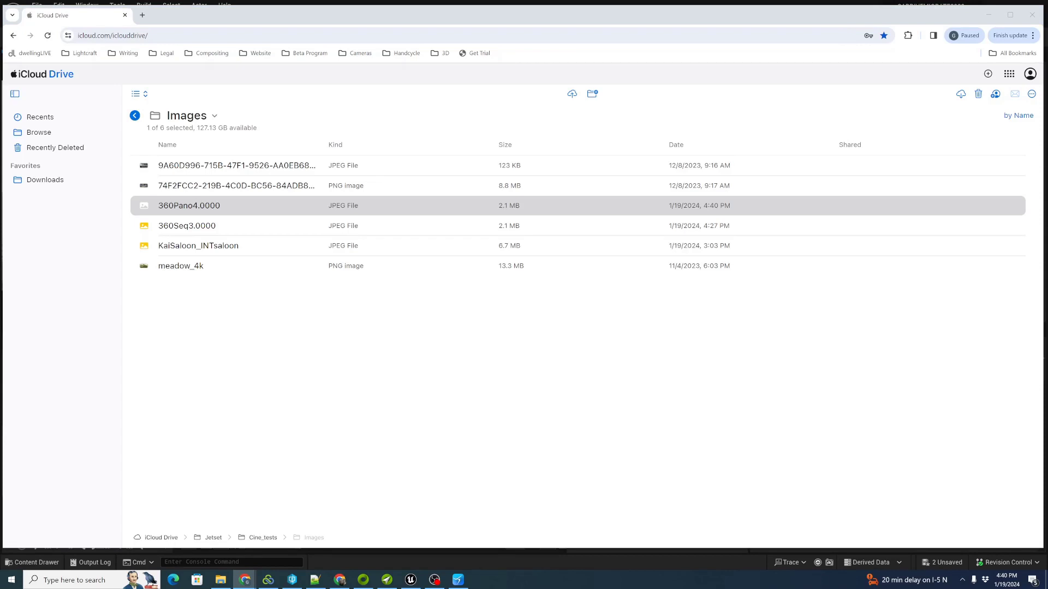